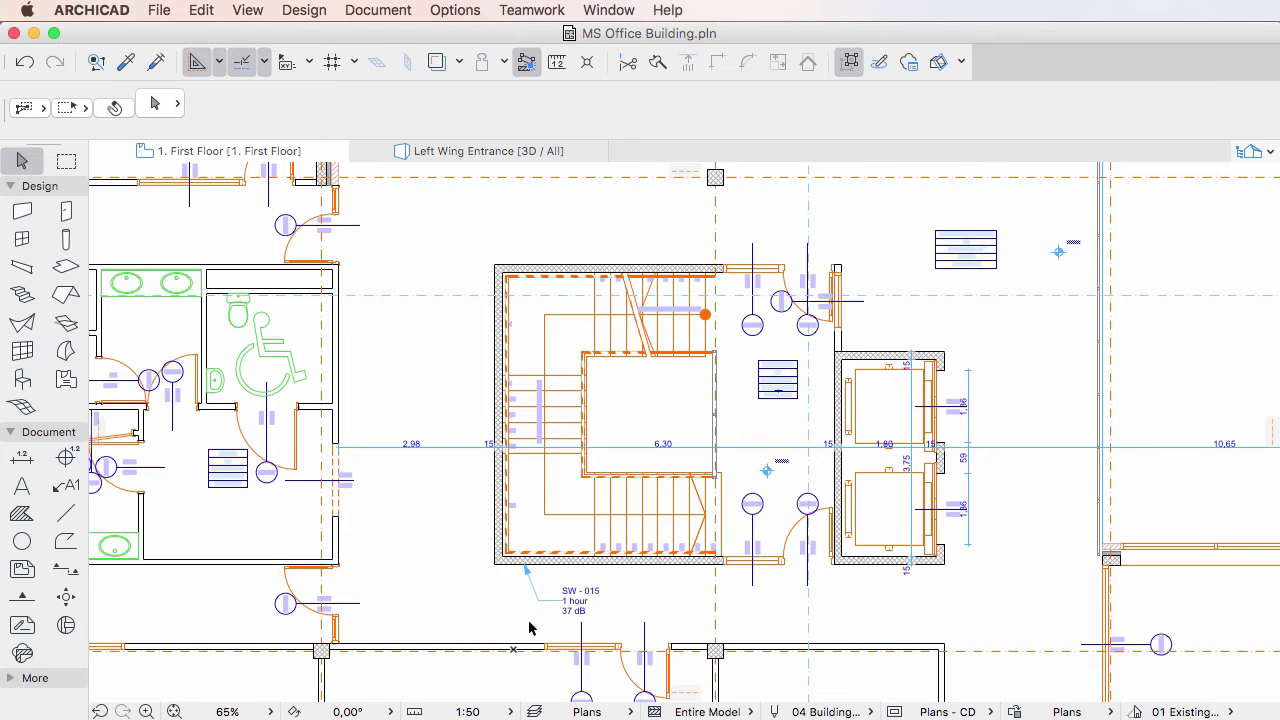
- Zoom in on the SW-015 wall label beside the stair, select it to inspect, then deselect it
{"action": "scroll", "coordinate": [530, 628], "scroll_direction": "up", "scroll_amount": 3}
{"action": "scroll", "coordinate": [530, 628], "scroll_direction": "up", "scroll_amount": 2}
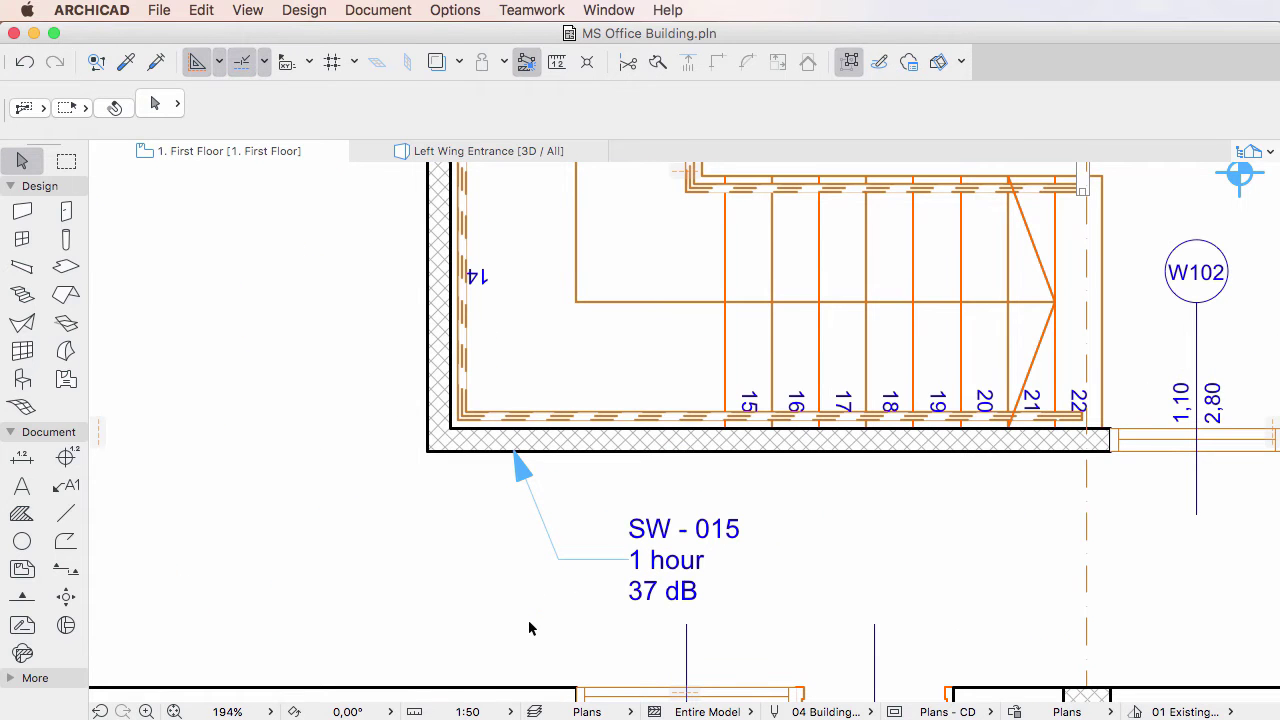
{"action": "left_click", "coordinate": [560, 565]}
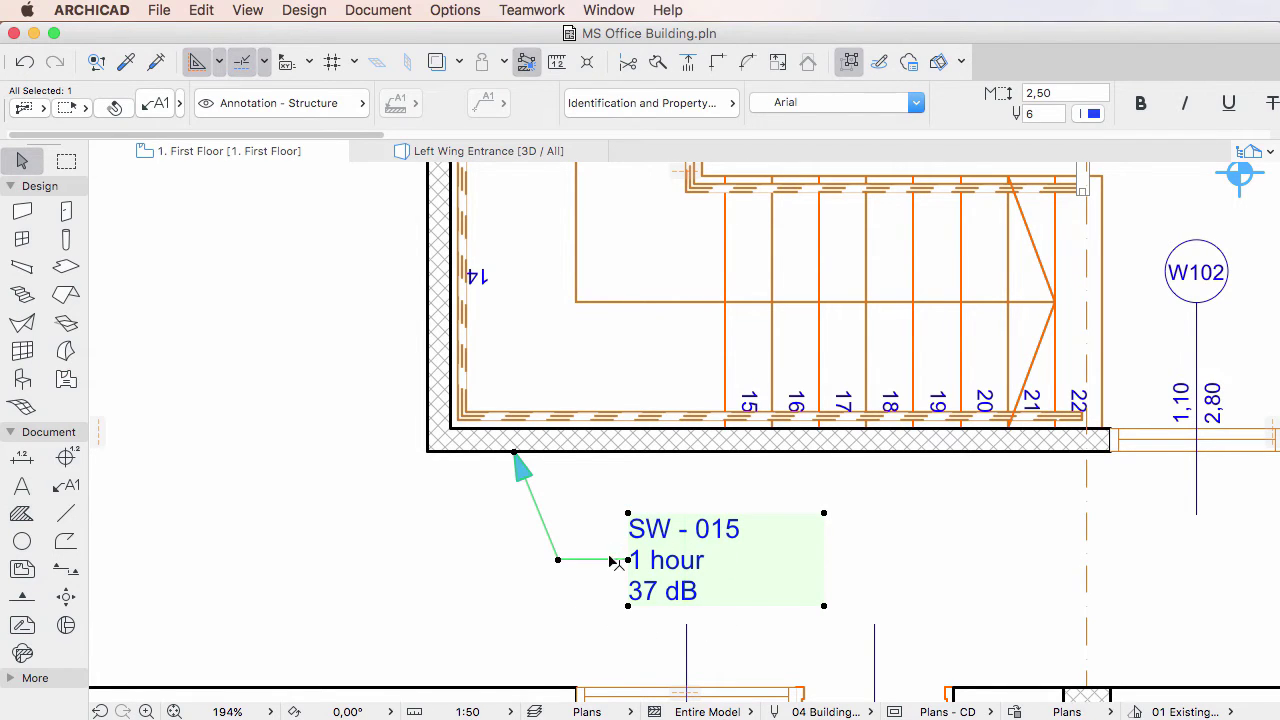
{"action": "left_click", "coordinate": [716, 631]}
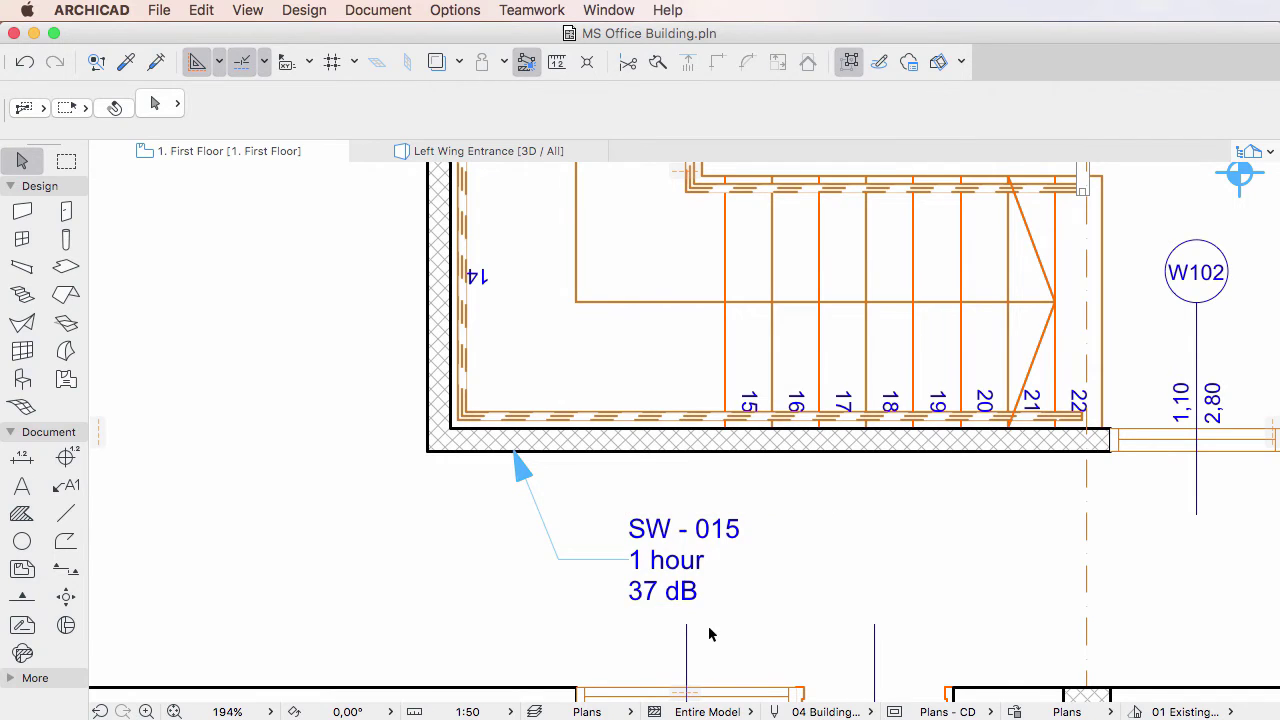
- Activate the Label tool, check the label types without changing them, and open Label Default Settings
{"action": "left_click", "coordinate": [68, 490]}
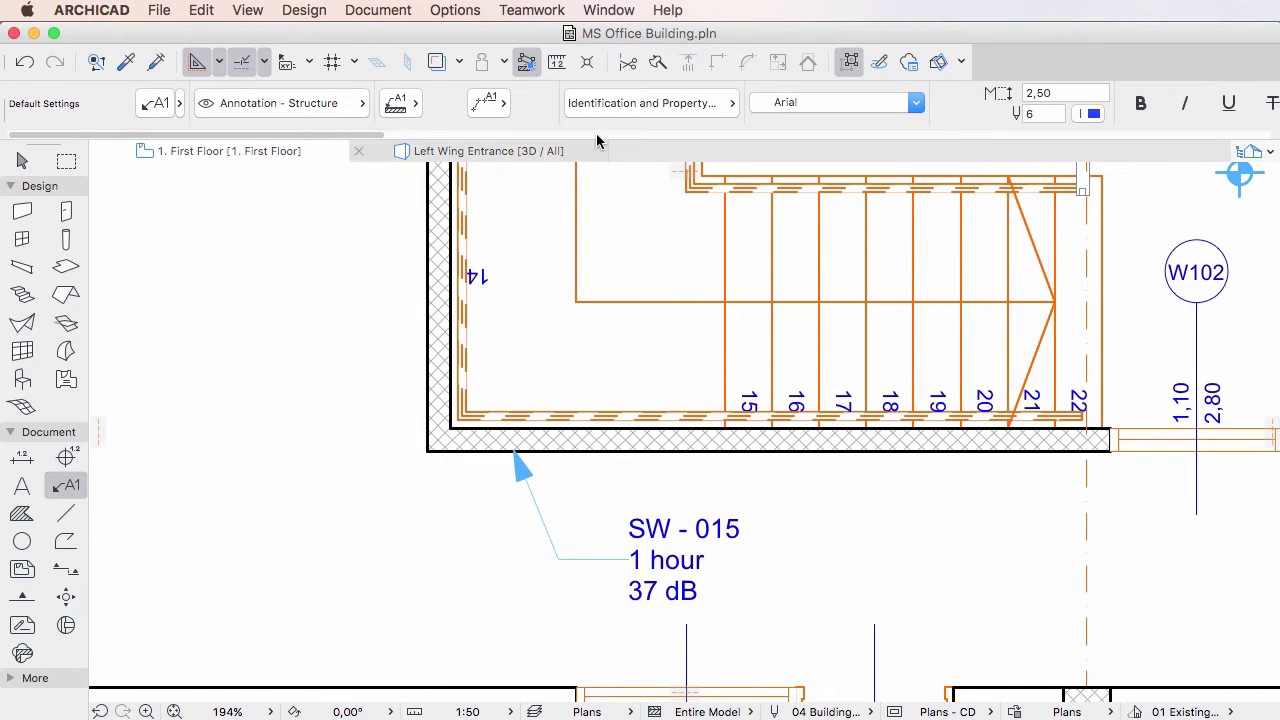
{"action": "left_click", "coordinate": [710, 104]}
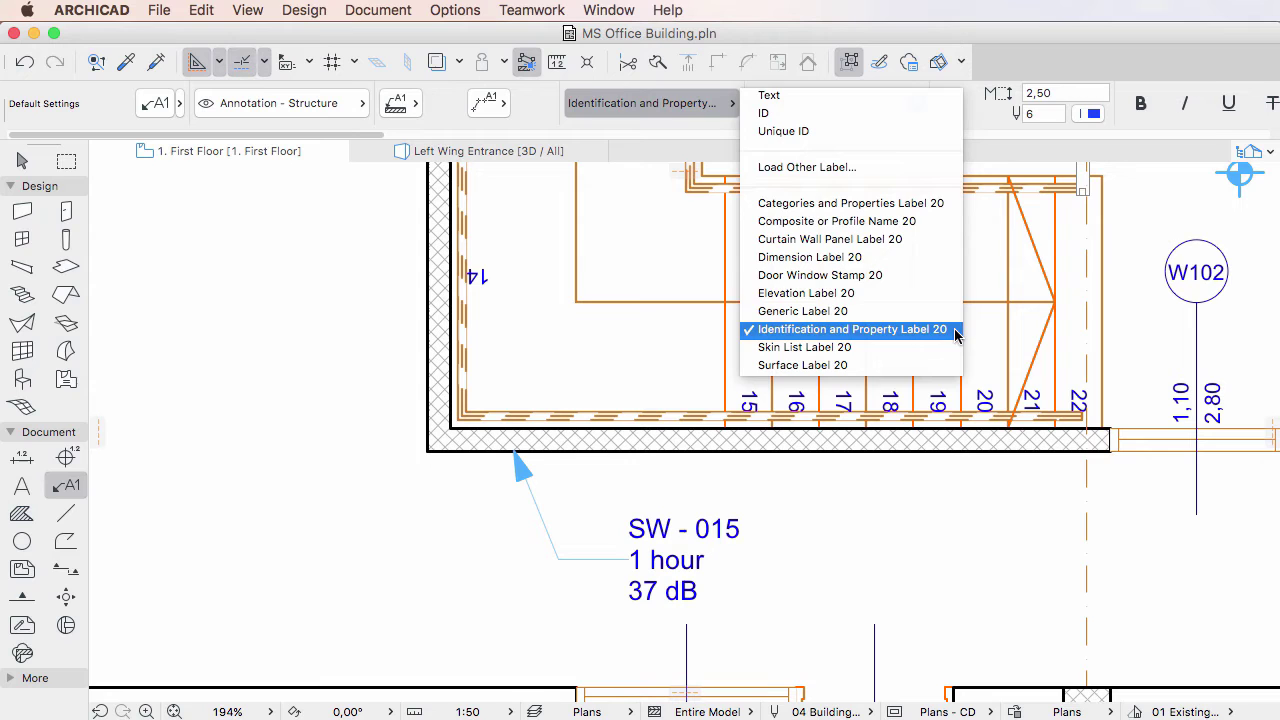
{"action": "left_click", "coordinate": [340, 302]}
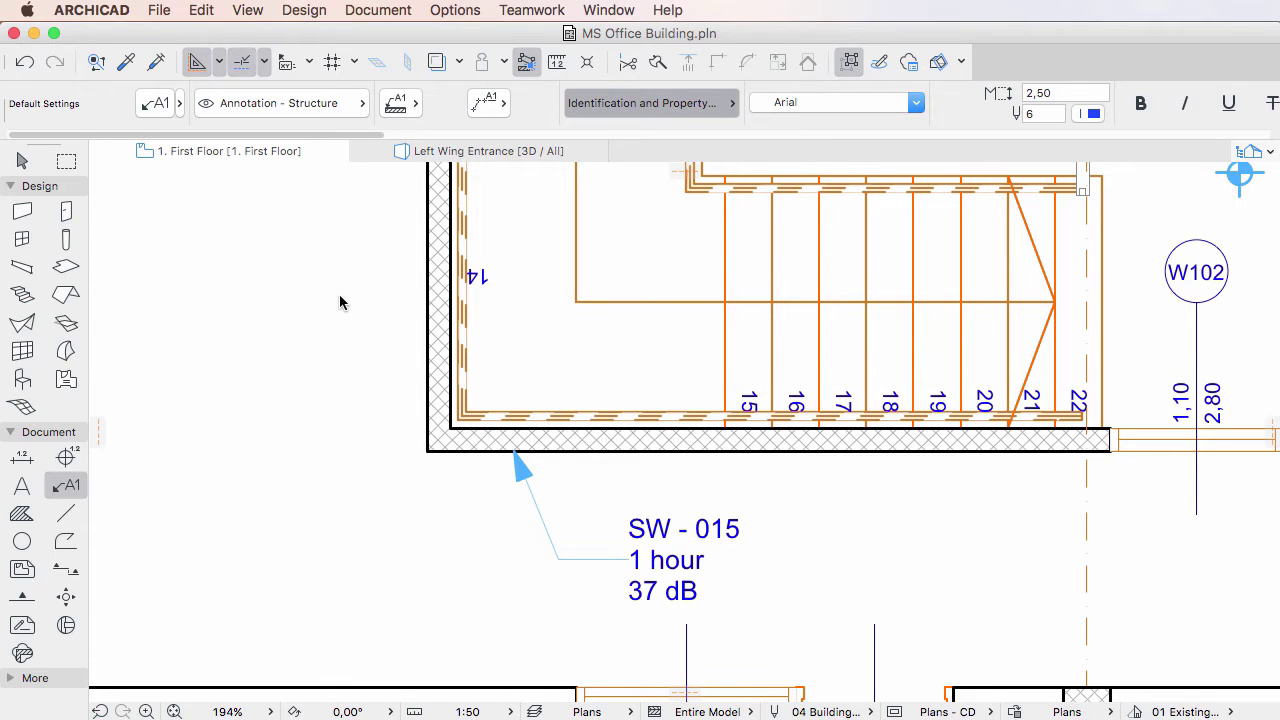
{"action": "left_click", "coordinate": [157, 104]}
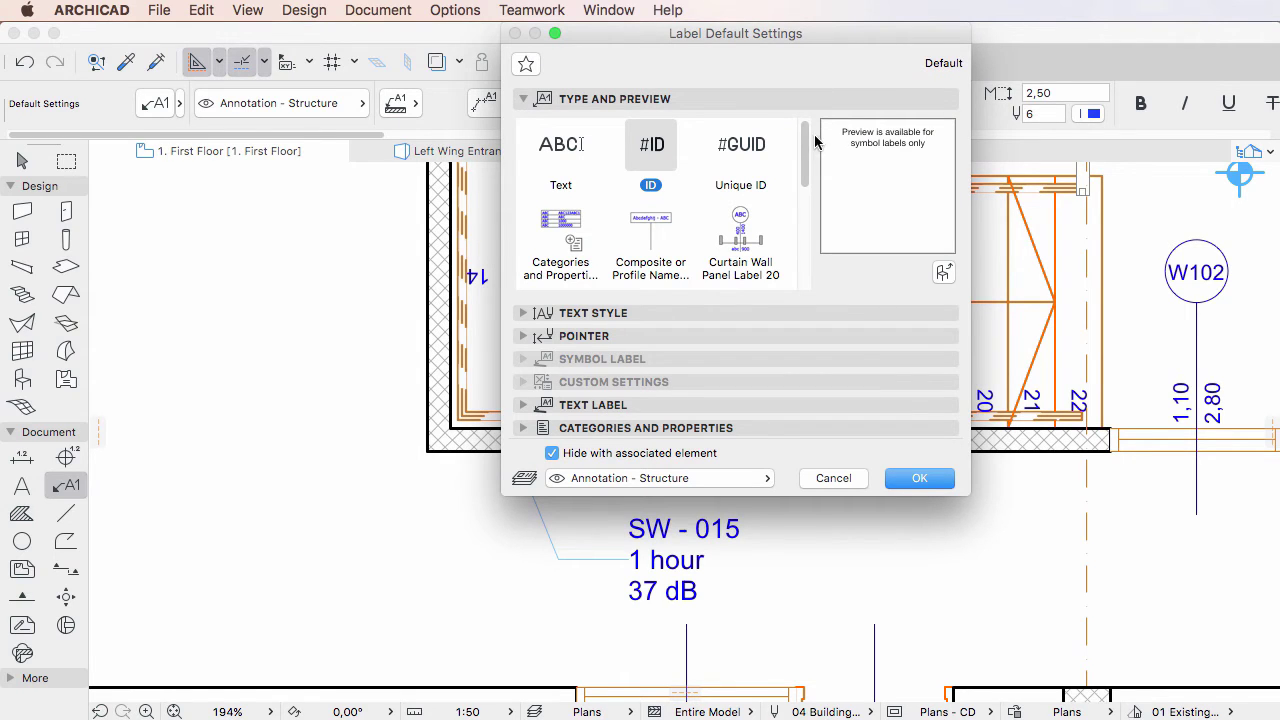
- Select the Identification and Property Label type, collapse Type and Preview, and bring up the Custom Settings page list
{"action": "left_click_drag", "start_coordinate": [806, 145], "coordinate": [808, 227]}
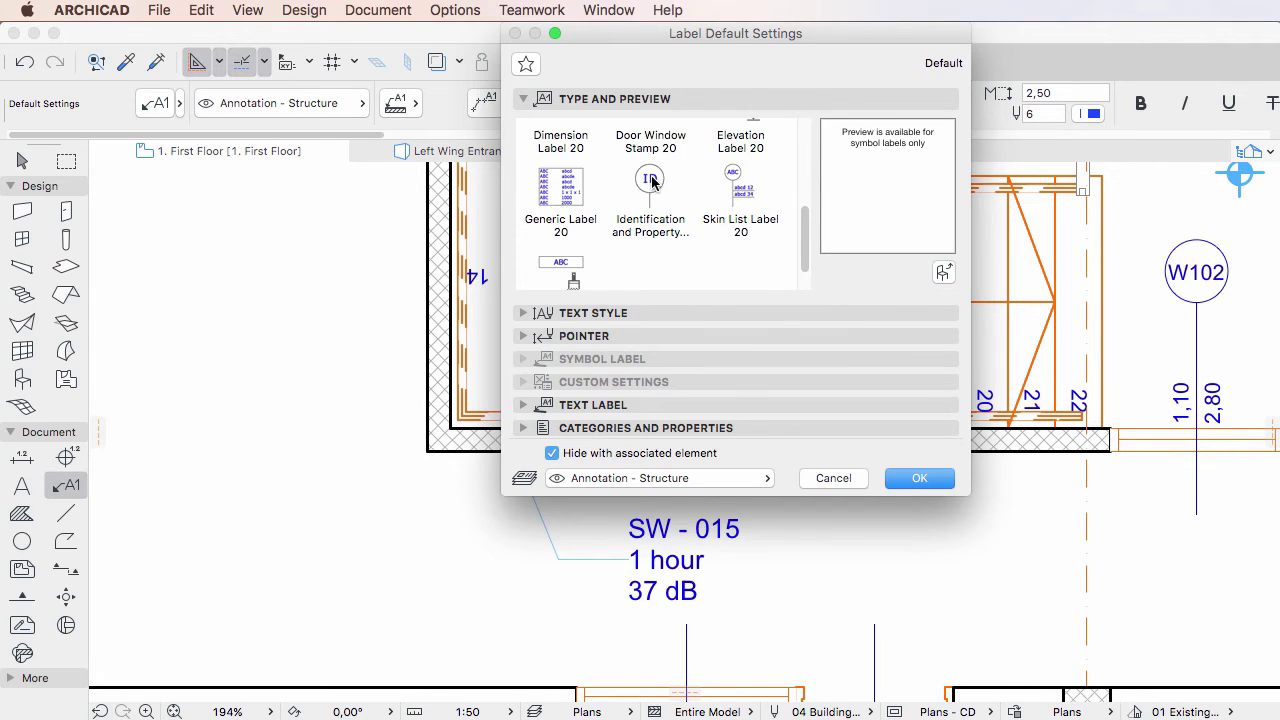
{"action": "left_click", "coordinate": [652, 179]}
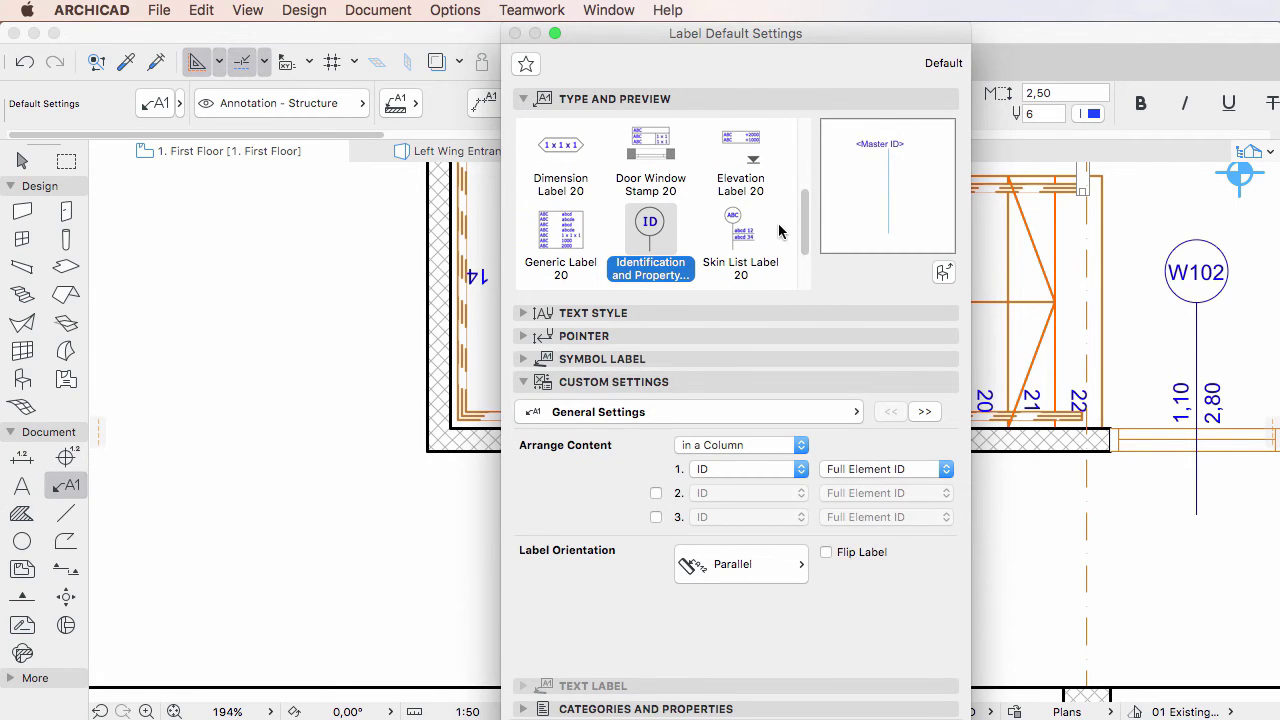
{"action": "left_click", "coordinate": [824, 99]}
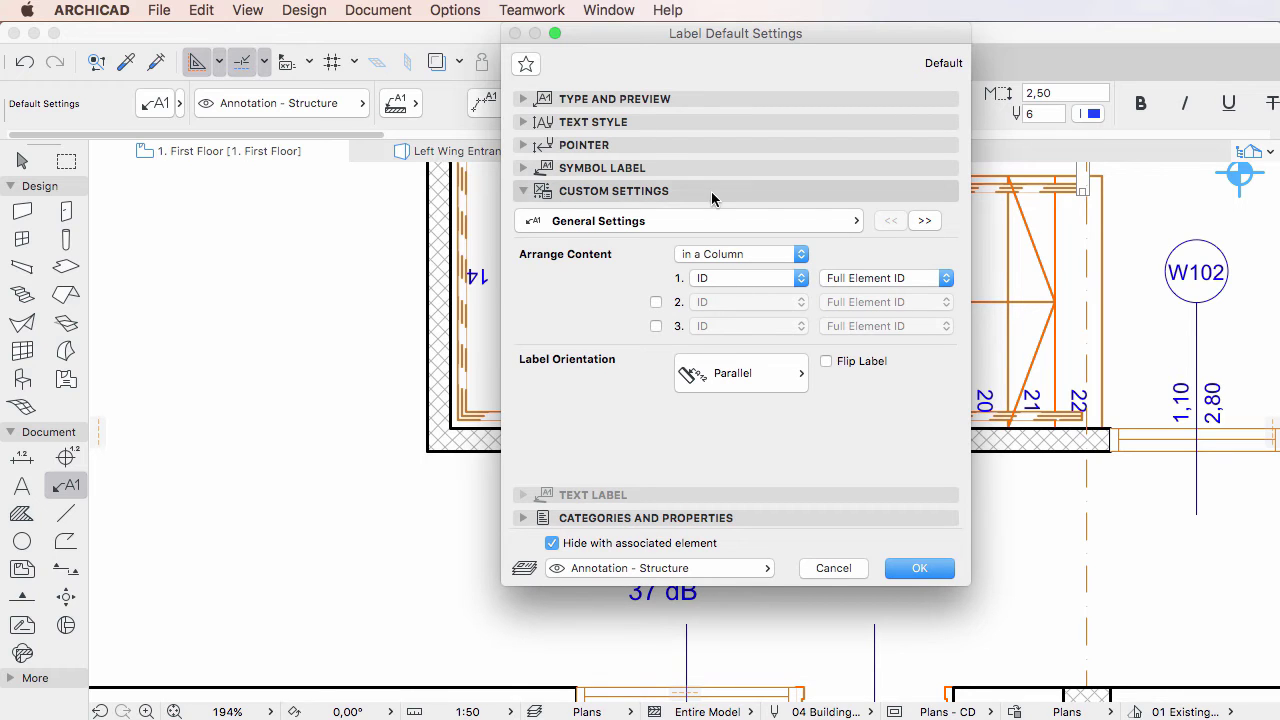
{"action": "left_click", "coordinate": [826, 223]}
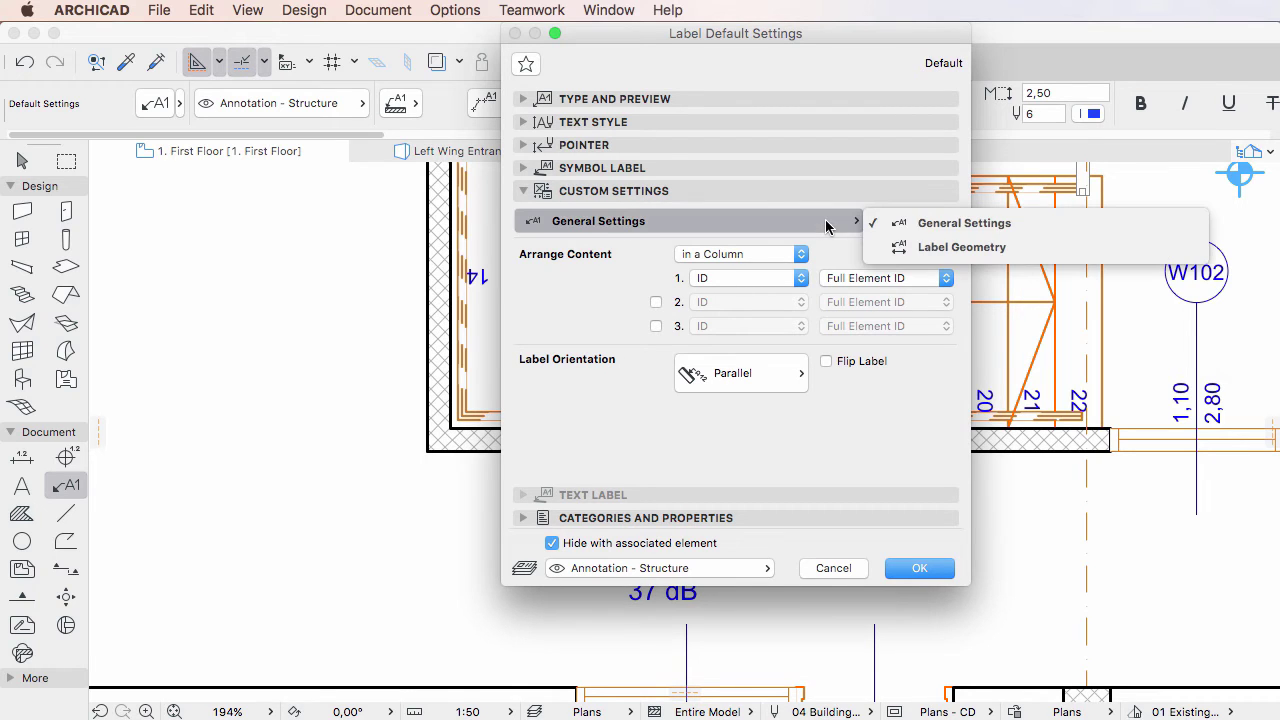
- On General Settings, turn on content rows 2 and 3 and set both to Property Value
{"action": "left_click", "coordinate": [1038, 233]}
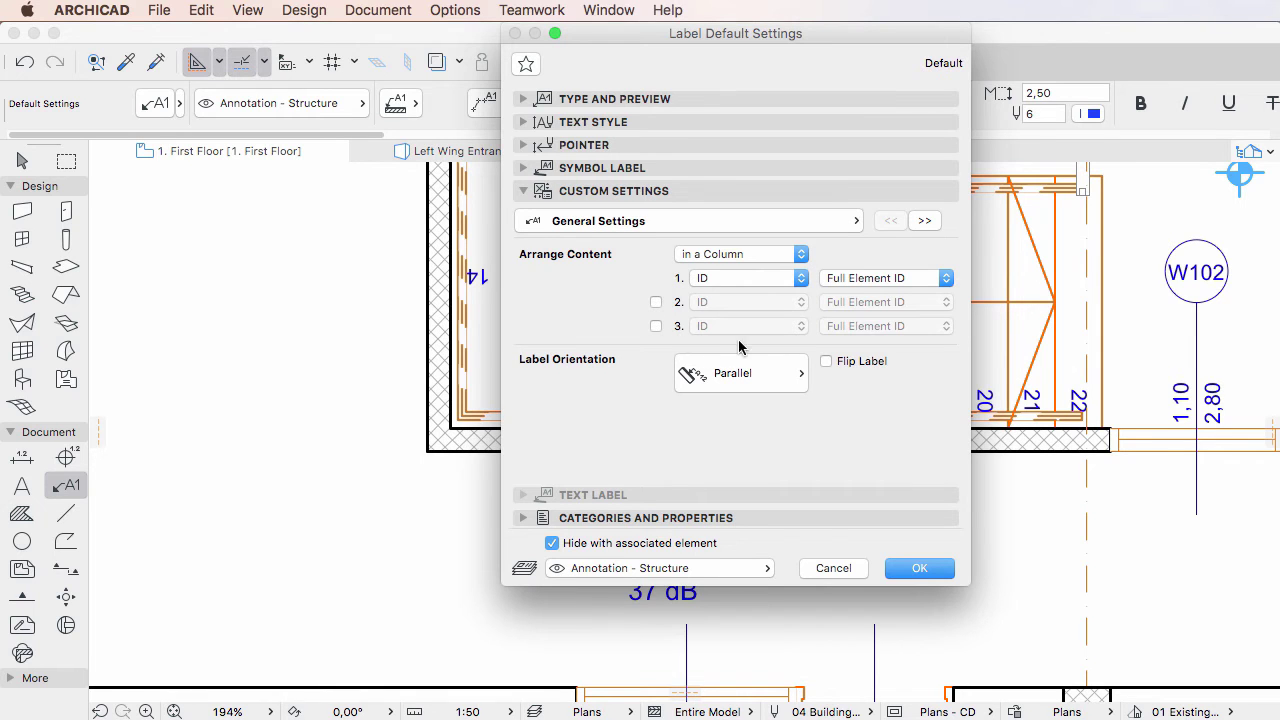
{"action": "left_click", "coordinate": [656, 302]}
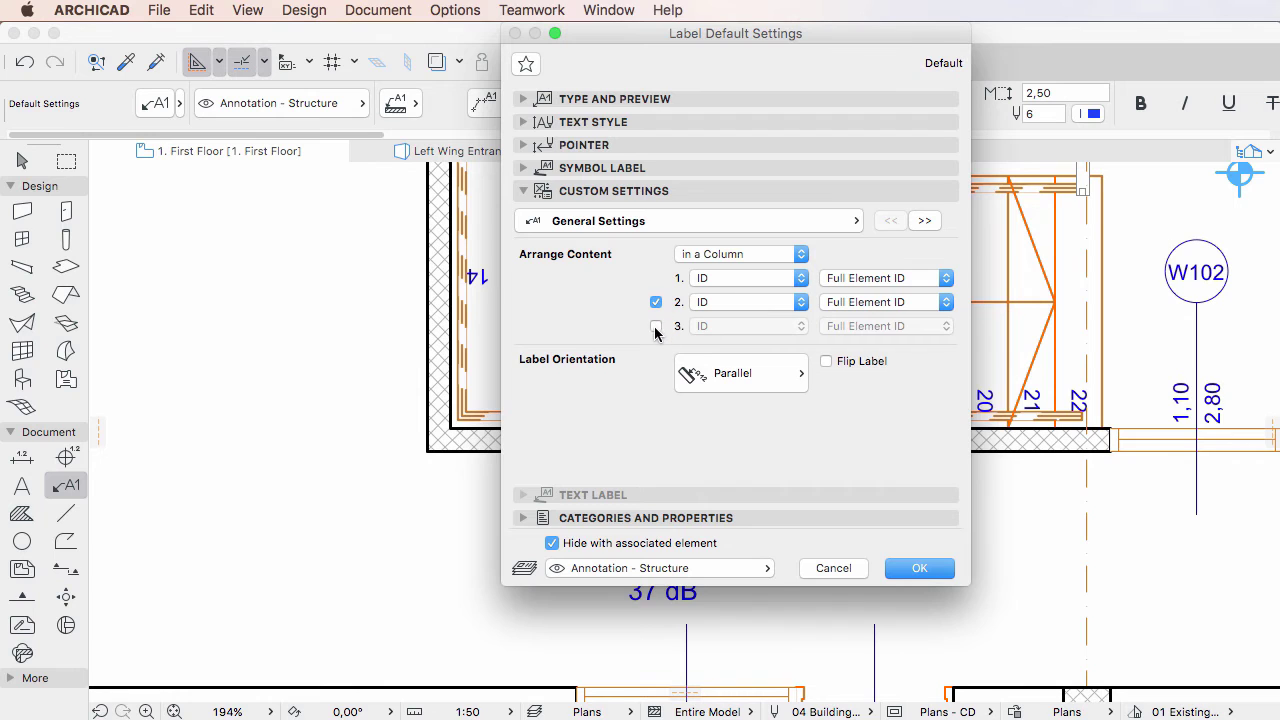
{"action": "left_click", "coordinate": [656, 326]}
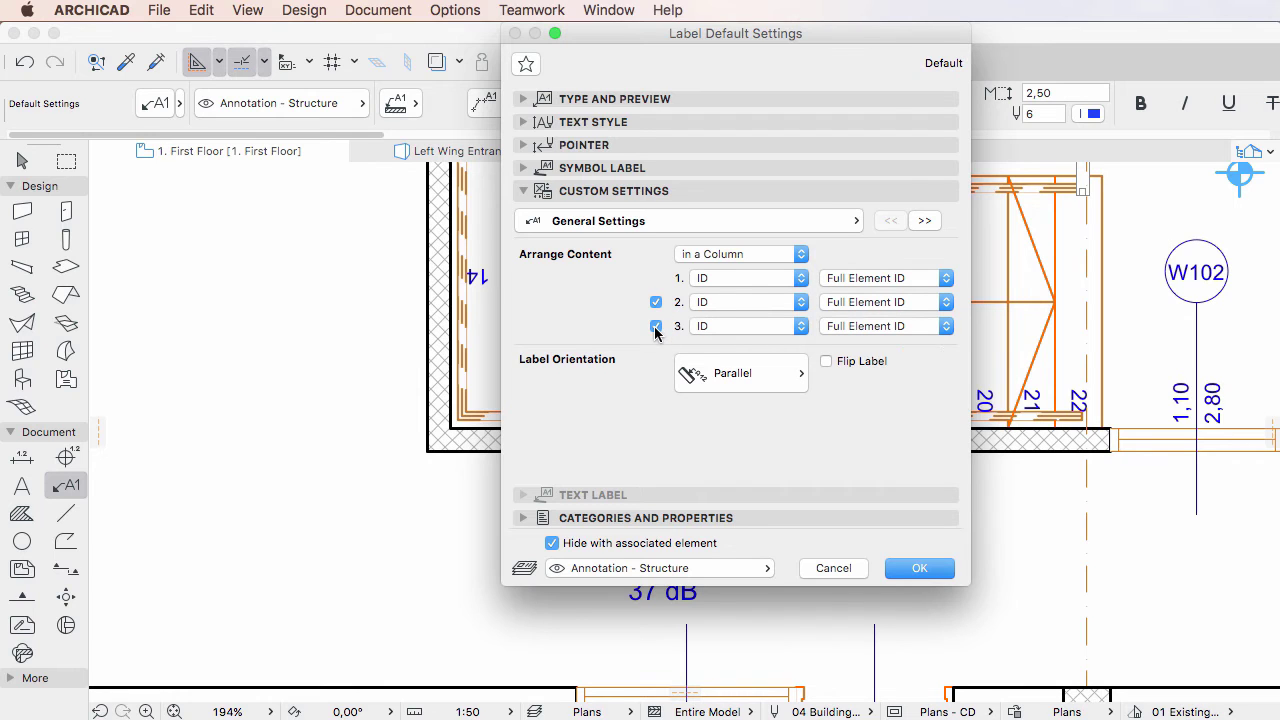
{"action": "left_click", "coordinate": [802, 305]}
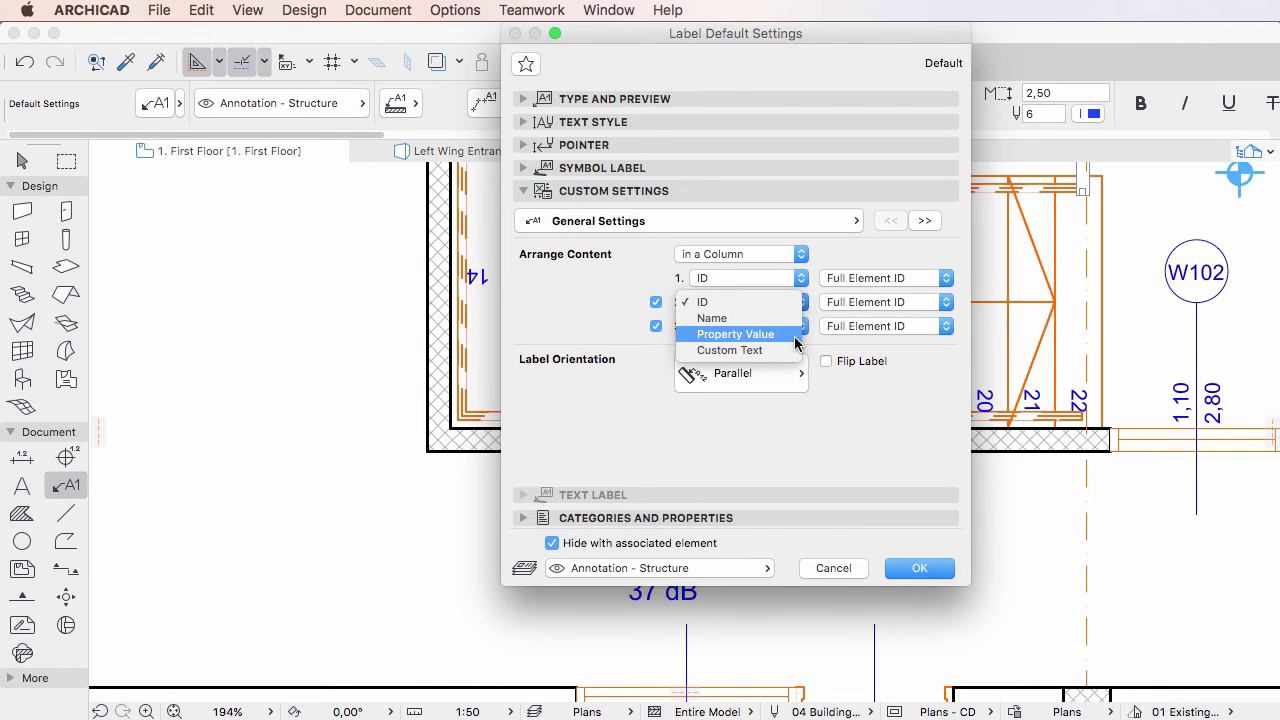
{"action": "left_click", "coordinate": [796, 337]}
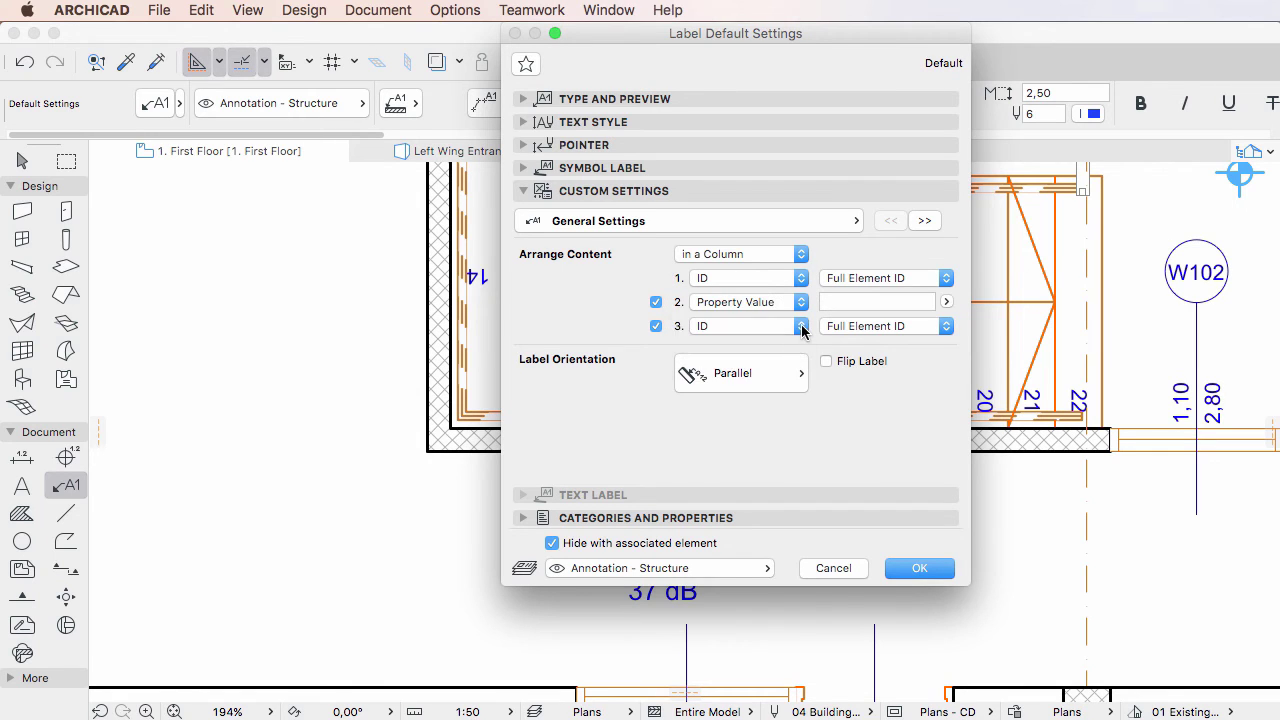
{"action": "left_click", "coordinate": [802, 327]}
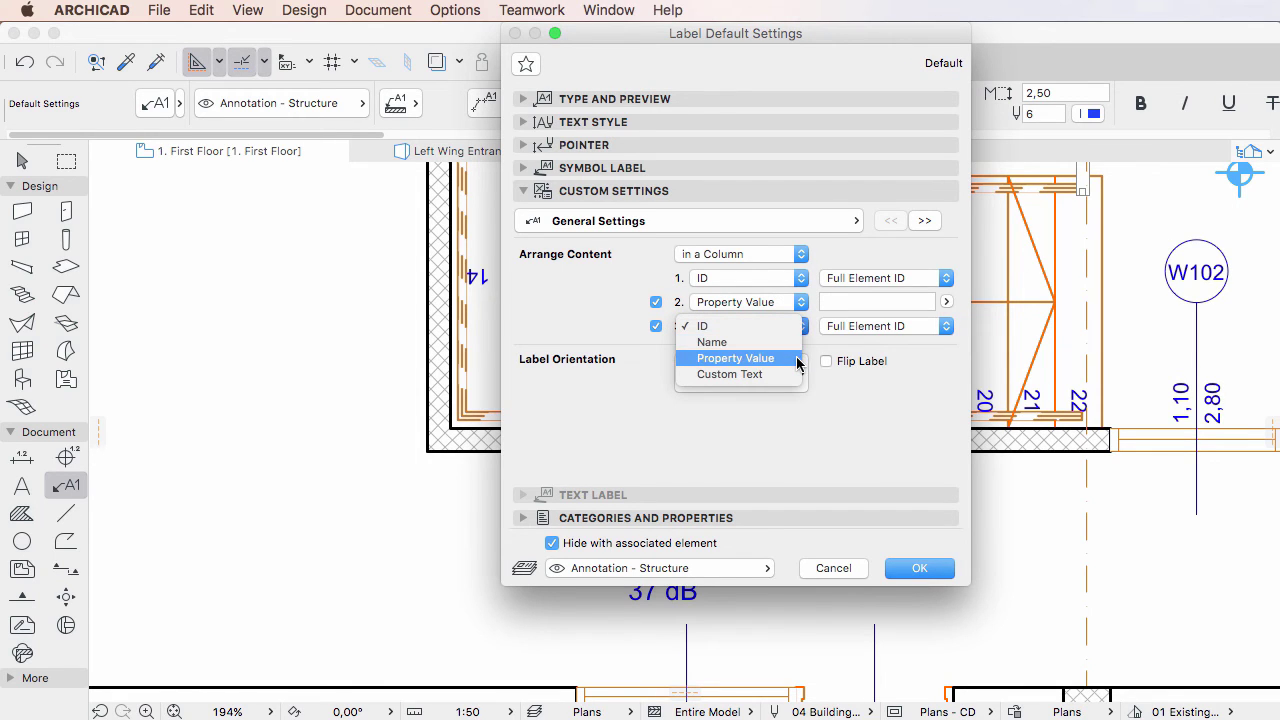
{"action": "left_click", "coordinate": [797, 359]}
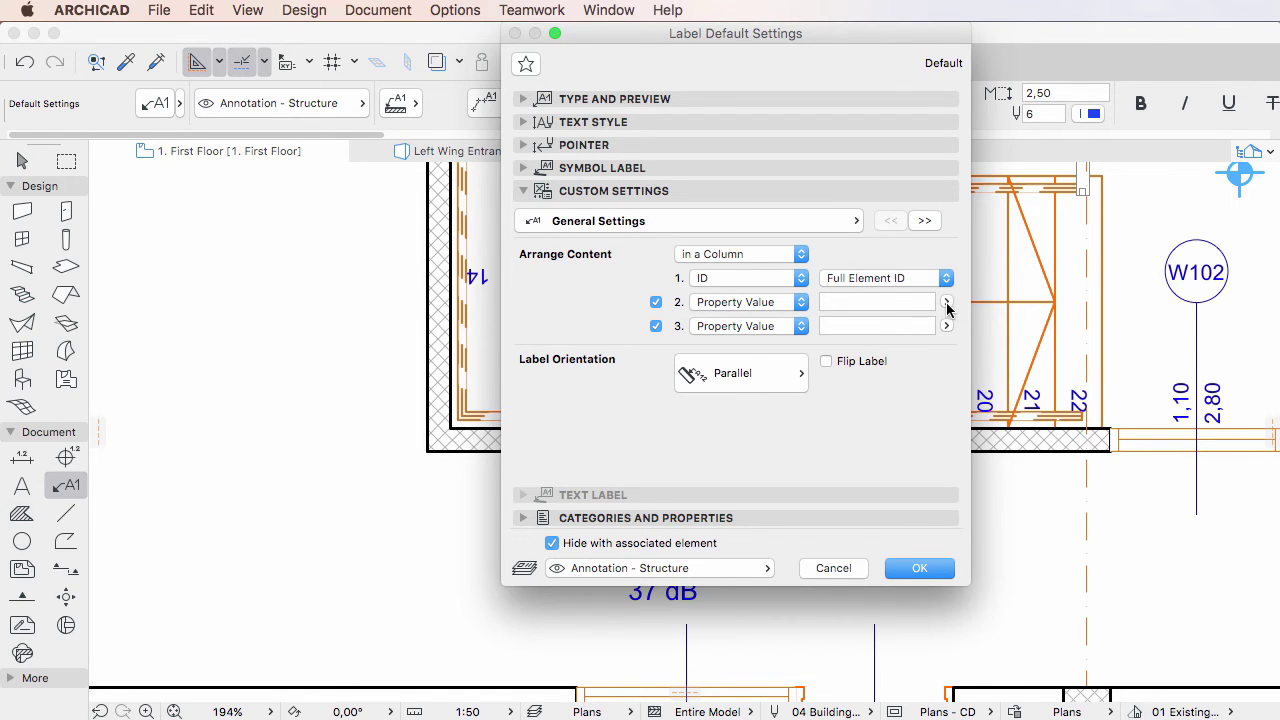
- Set row 2 to Fire Resistance Rating and row 3 to Acoustic Rating from General Ratings
{"action": "left_click", "coordinate": [948, 303]}
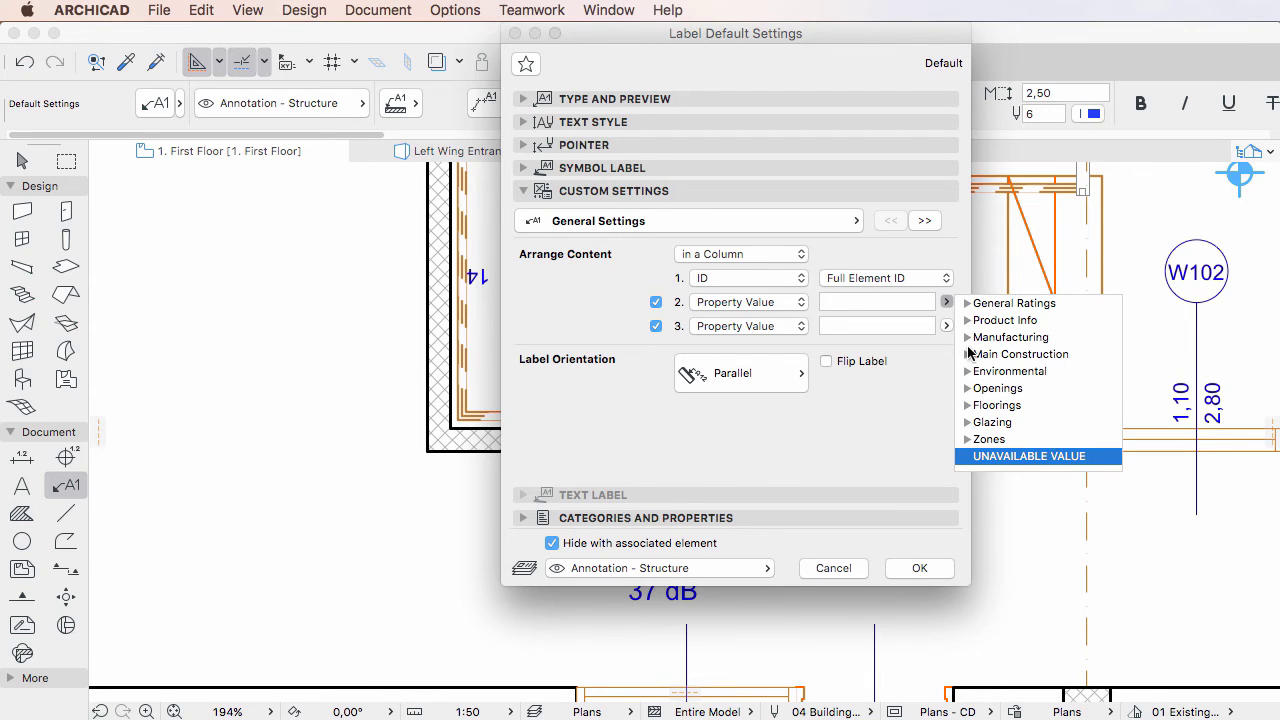
{"action": "left_click", "coordinate": [966, 304]}
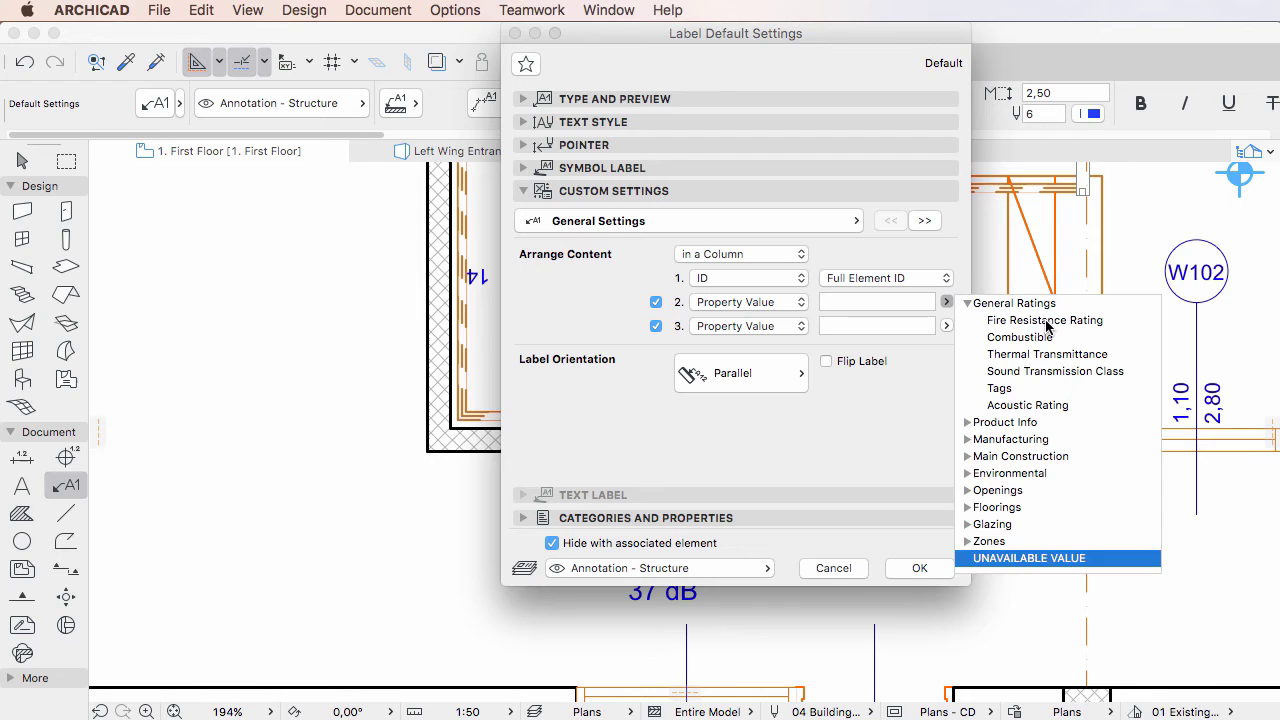
{"action": "left_click", "coordinate": [1046, 322]}
{"action": "left_click", "coordinate": [948, 326]}
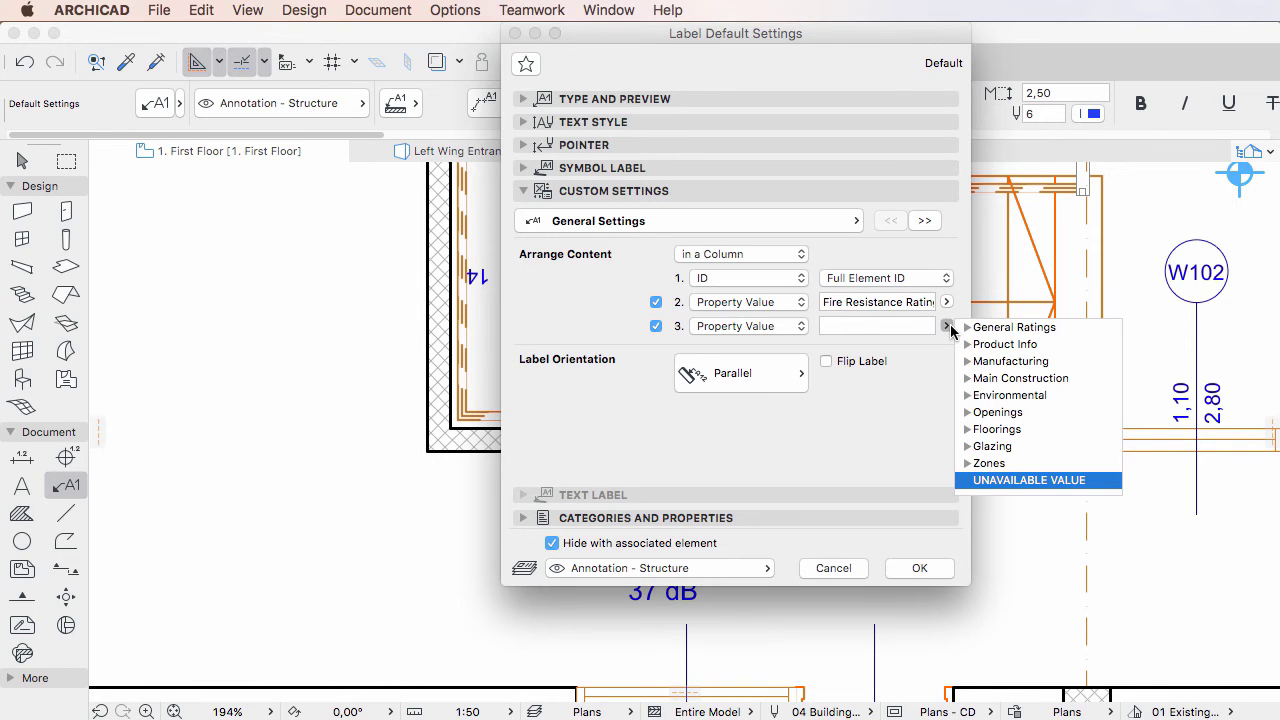
{"action": "left_click", "coordinate": [967, 328]}
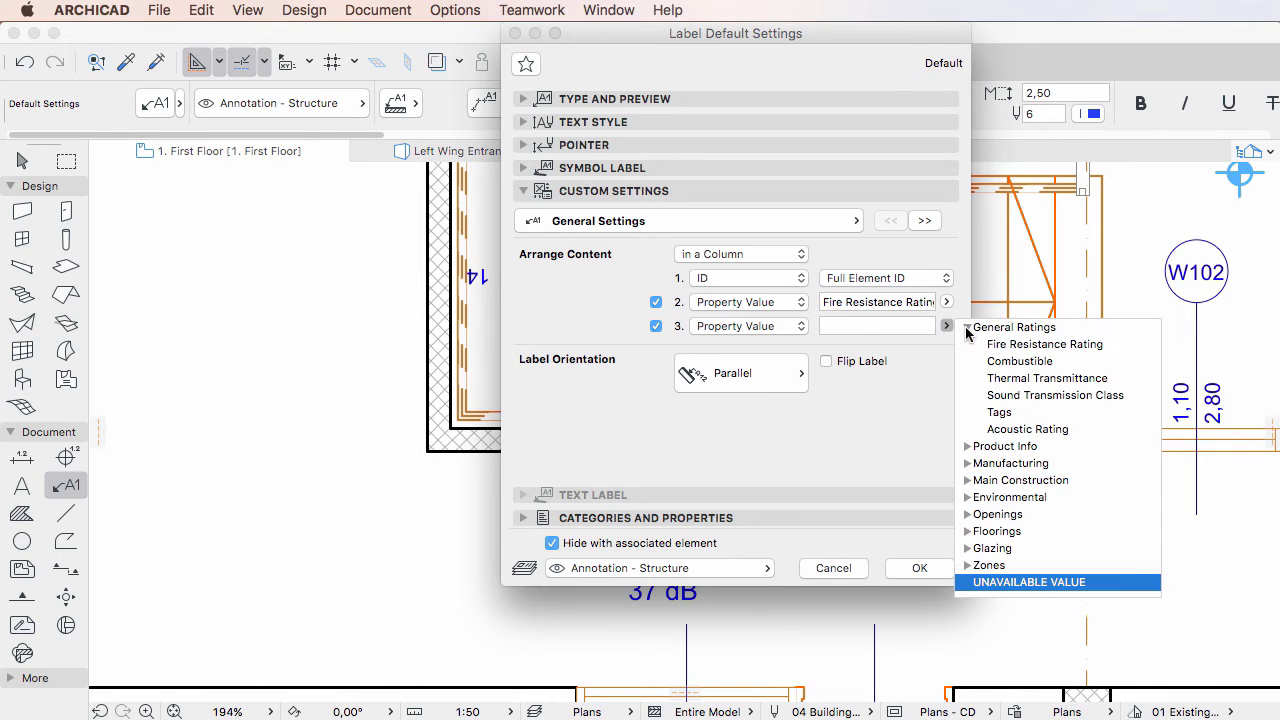
{"action": "left_click", "coordinate": [1052, 430]}
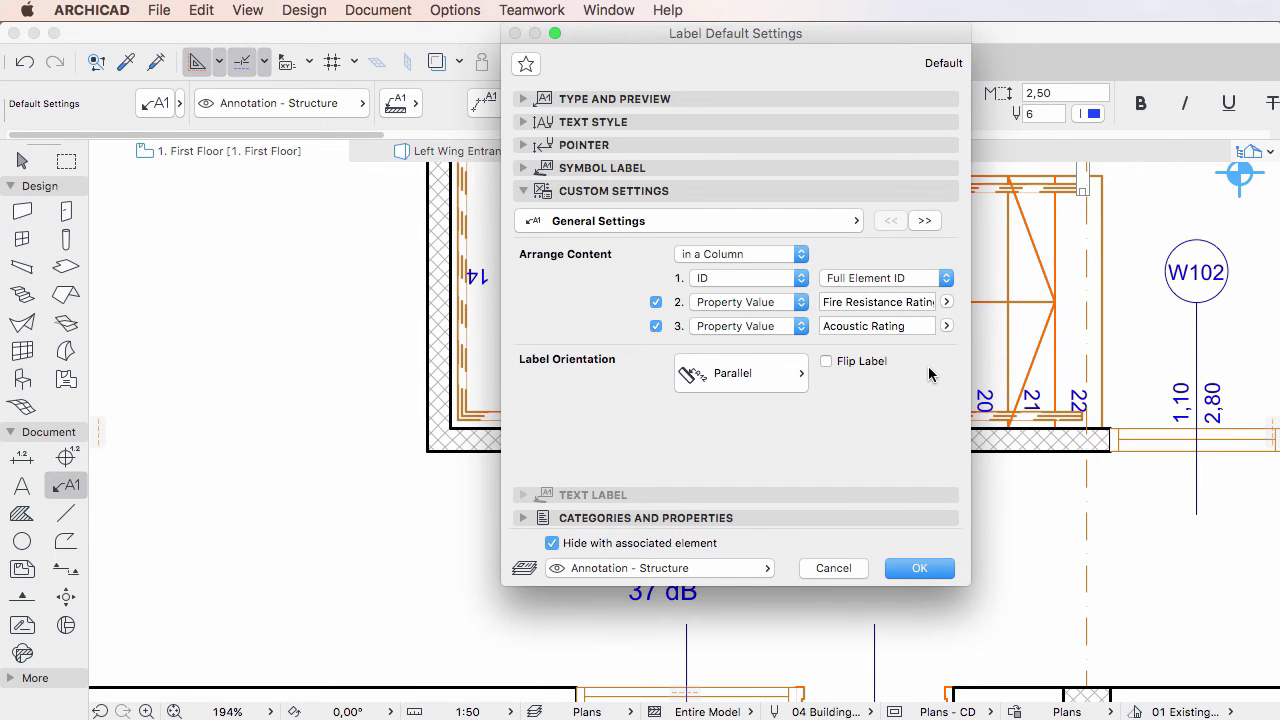
{"action": "left_click", "coordinate": [947, 326]}
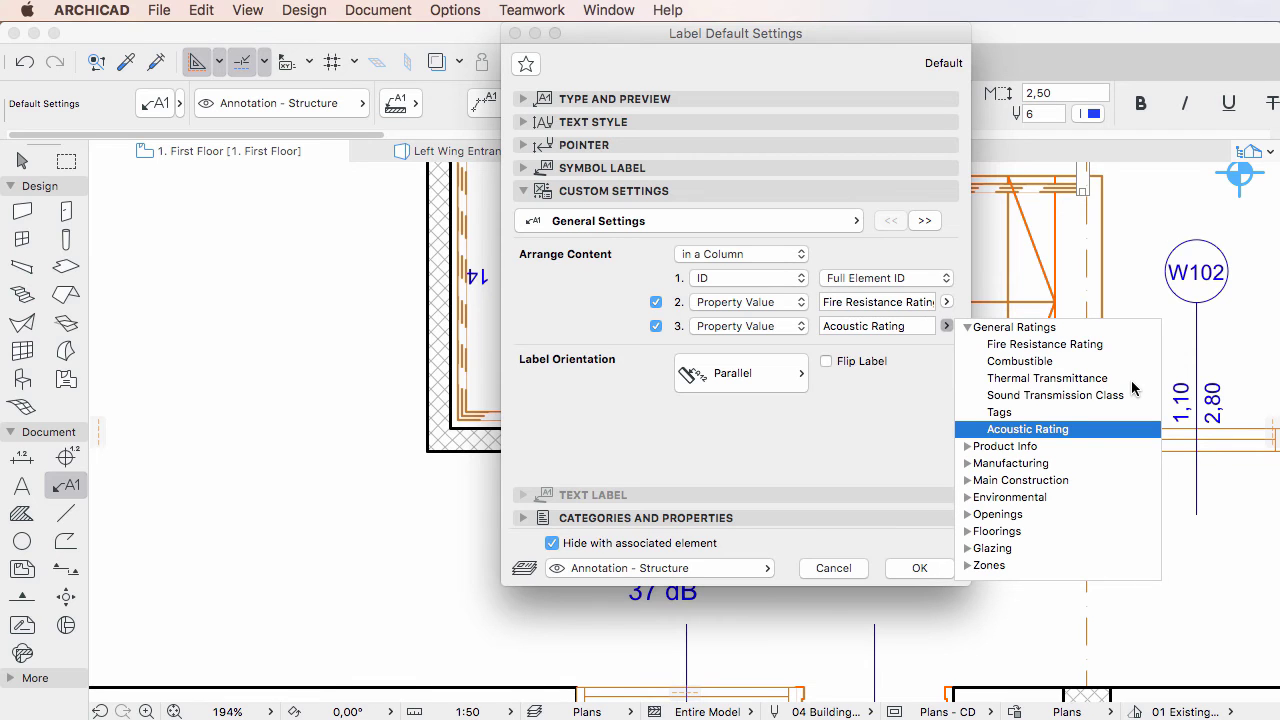
{"action": "left_click", "coordinate": [900, 389]}
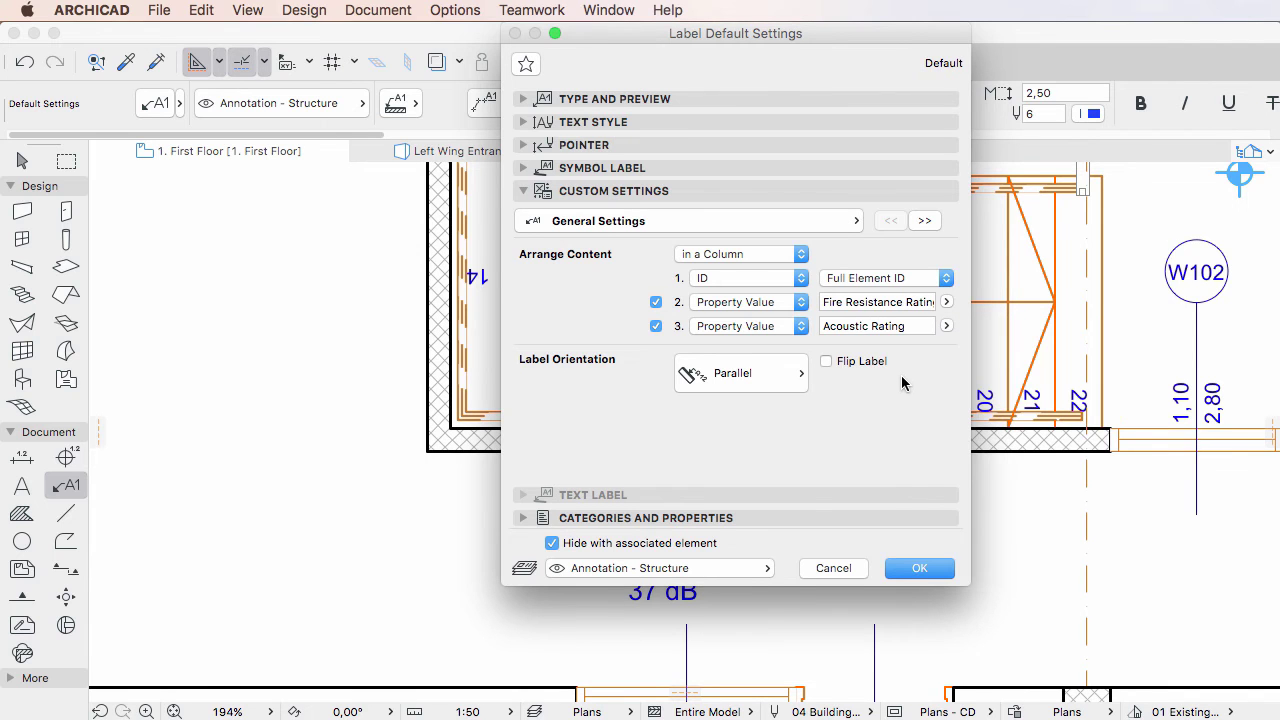
- Confirm the label defaults with OK and zoom to the staircase's upper-left wall
{"action": "left_click", "coordinate": [942, 568]}
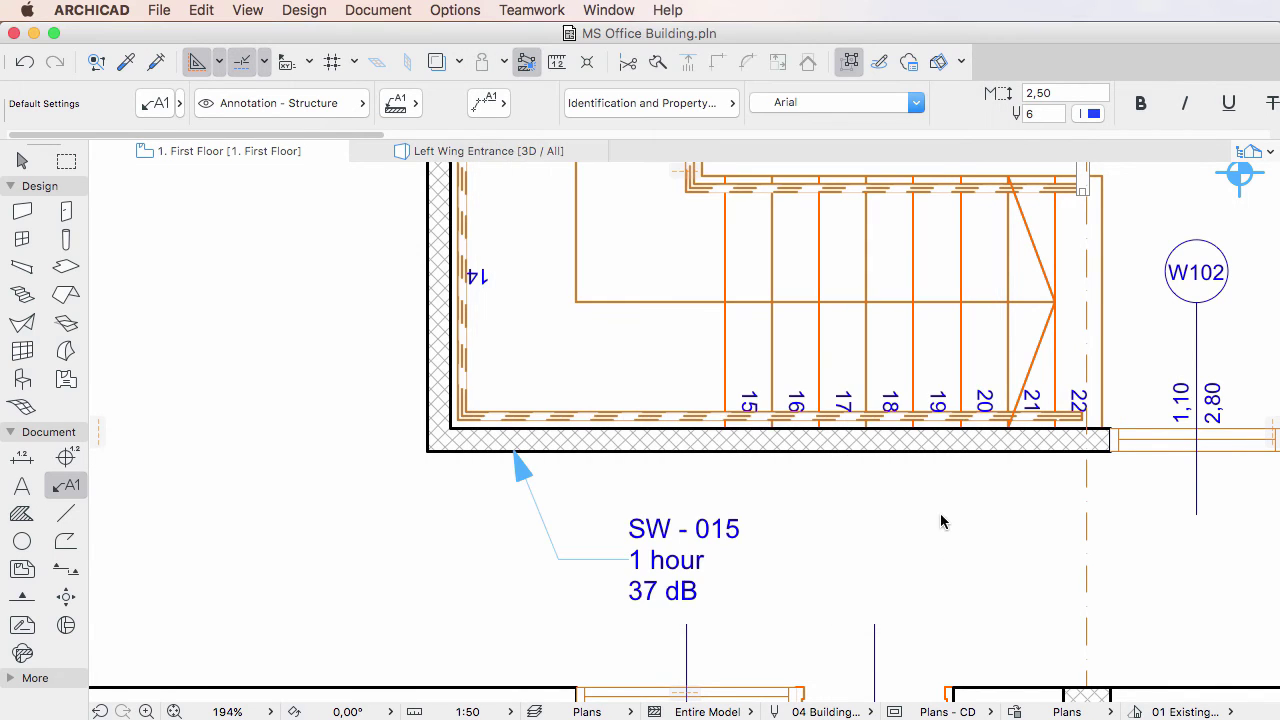
{"action": "scroll", "coordinate": [584, 615], "scroll_direction": "down", "scroll_amount": 2}
{"action": "scroll", "coordinate": [600, 420], "scroll_direction": "down", "scroll_amount": 3}
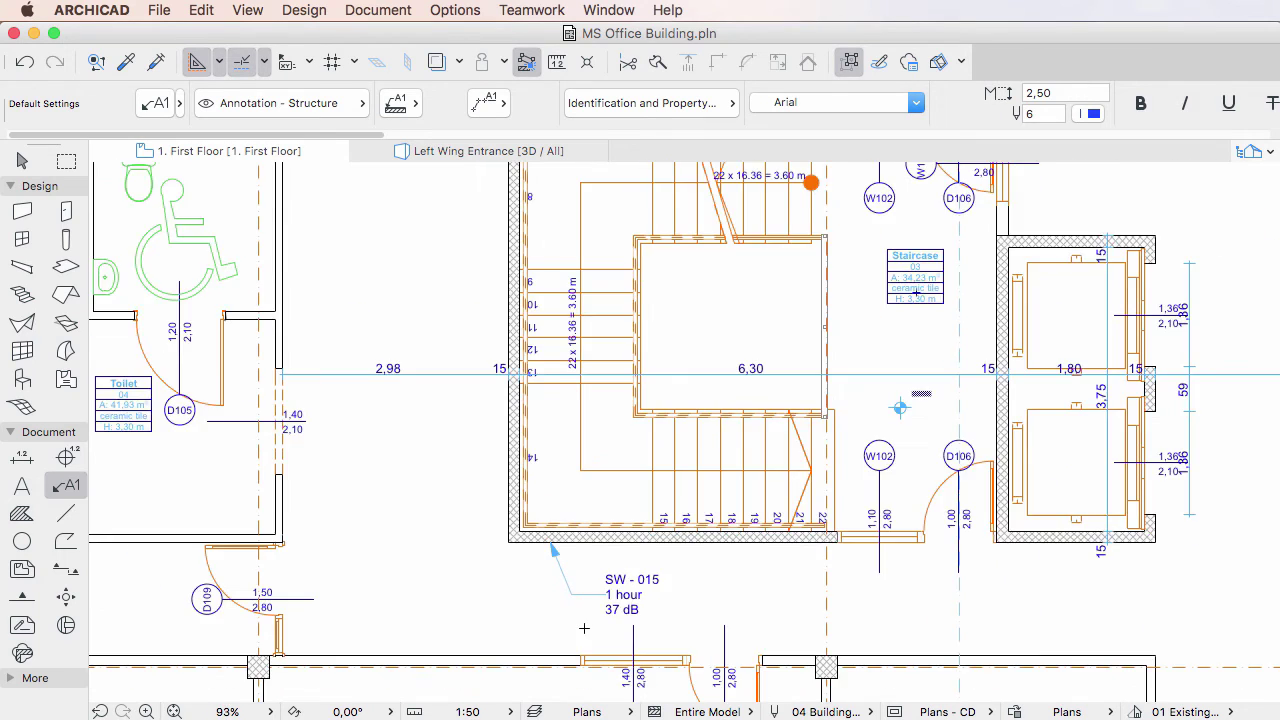
{"action": "scroll", "coordinate": [600, 340], "scroll_direction": "down", "scroll_amount": 1}
{"action": "scroll", "coordinate": [602, 305], "scroll_direction": "up", "scroll_amount": 1}
{"action": "middle_click_drag", "start_coordinate": [601, 305], "coordinate": [577, 373]}
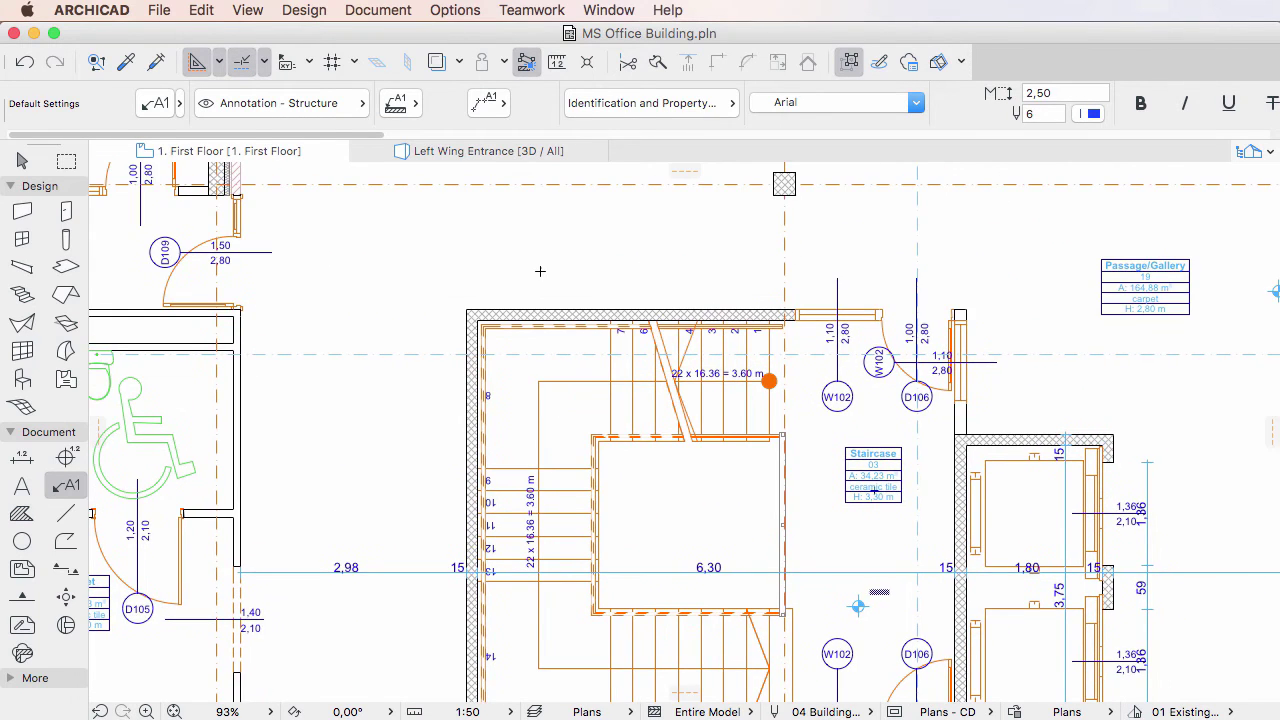
{"action": "scroll", "coordinate": [560, 180], "scroll_direction": "up", "scroll_amount": 5}
- Place a label on the staircase's top wall reading SW - 017, 1 hour, 37 dB, then select it
{"action": "left_click", "coordinate": [433, 366]}
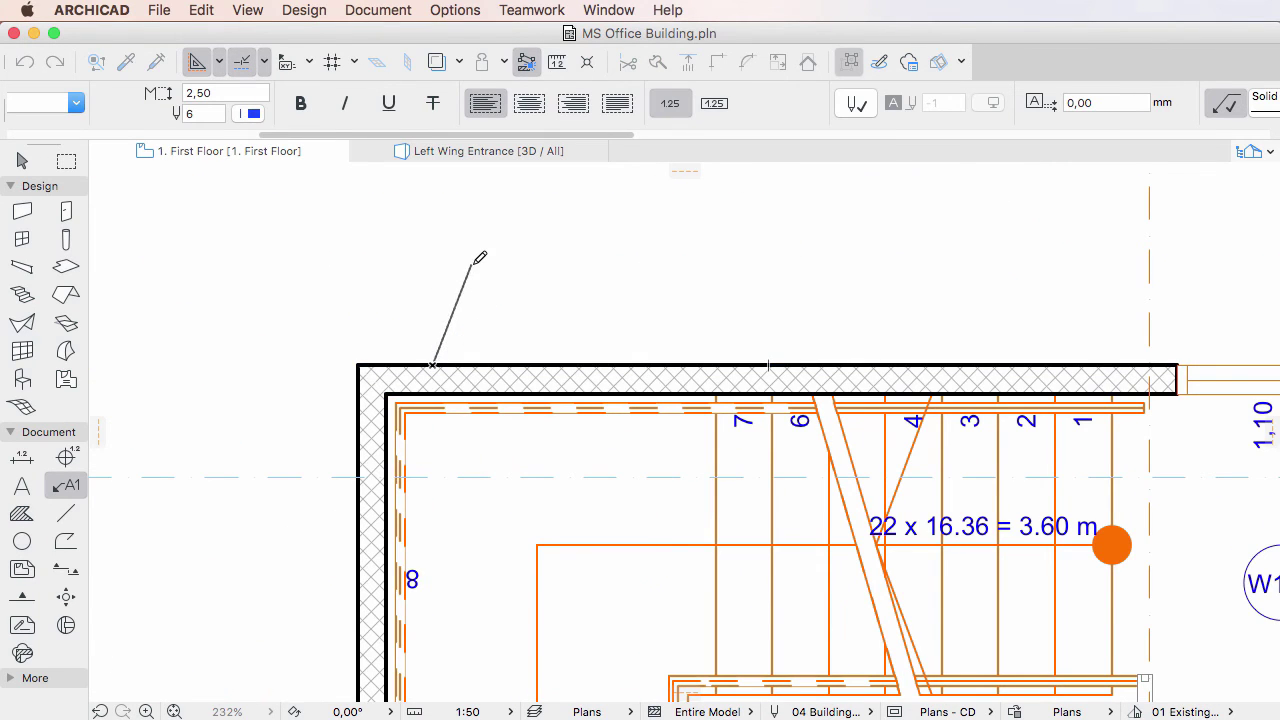
{"action": "left_click", "coordinate": [481, 264]}
{"action": "left_click", "coordinate": [558, 263]}
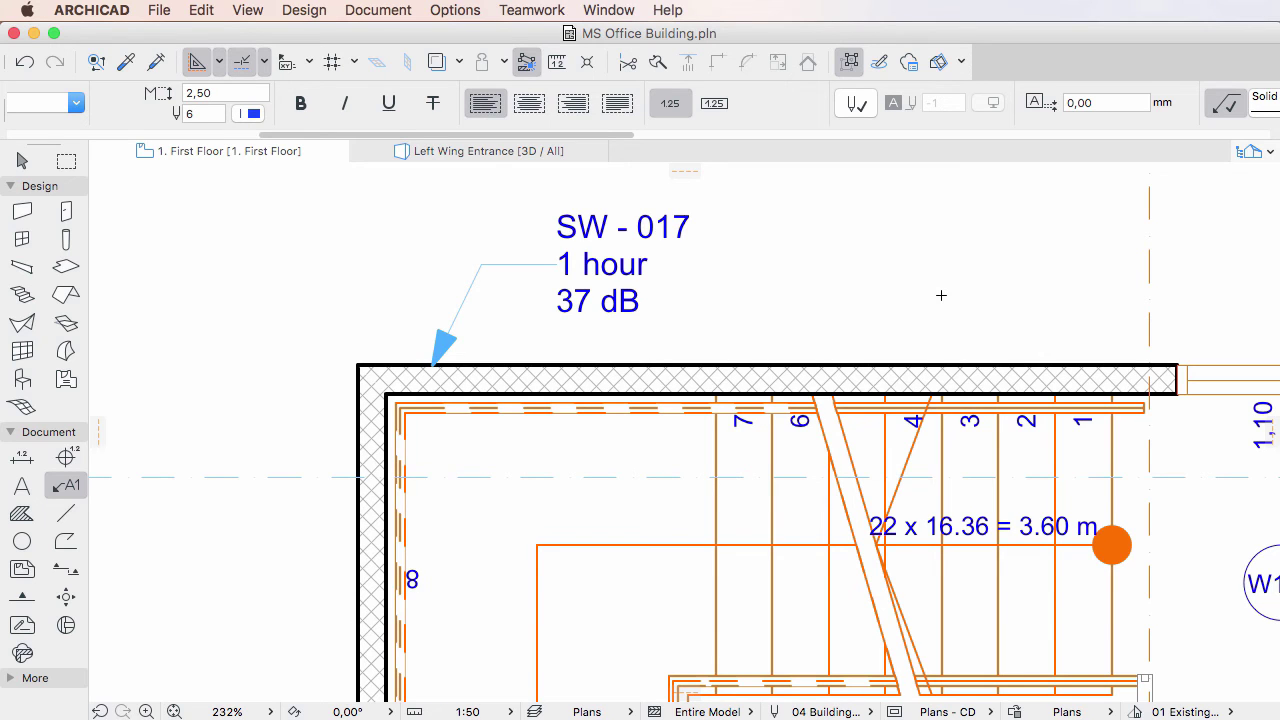
{"action": "left_click", "coordinate": [477, 271]}
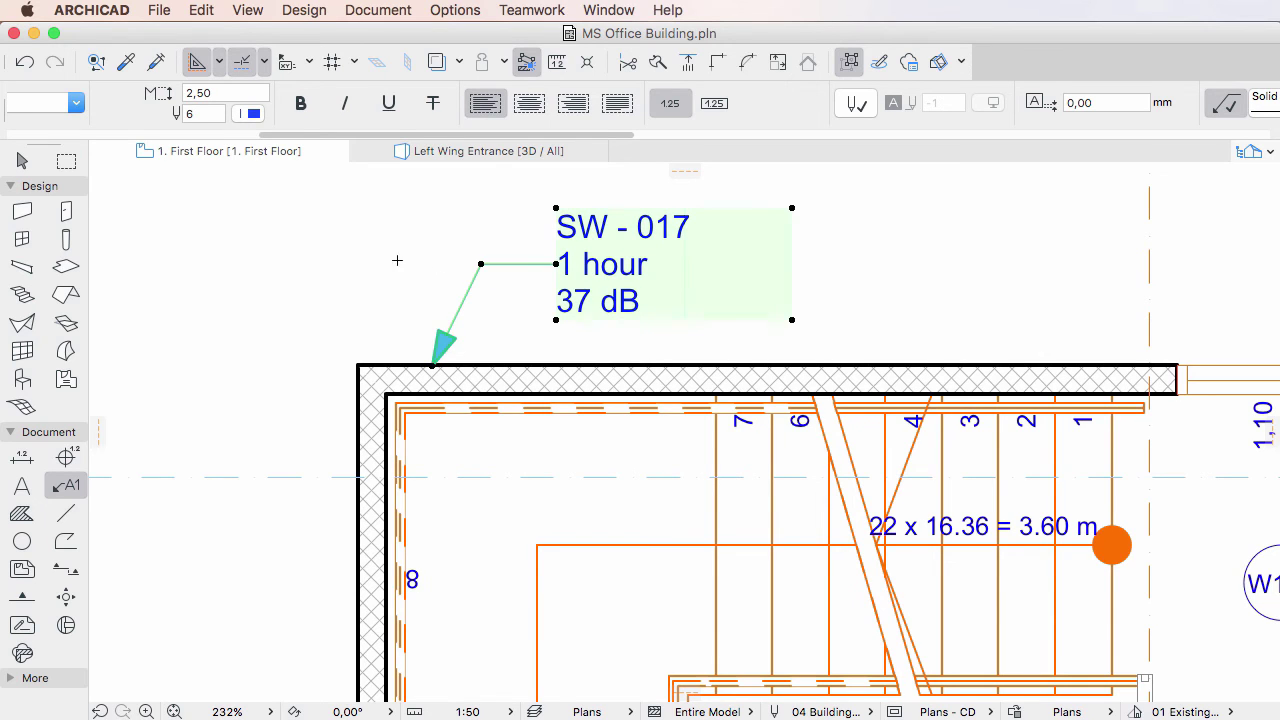
{"action": "scroll", "coordinate": [172, 98], "scroll_direction": "left", "scroll_amount": 10}
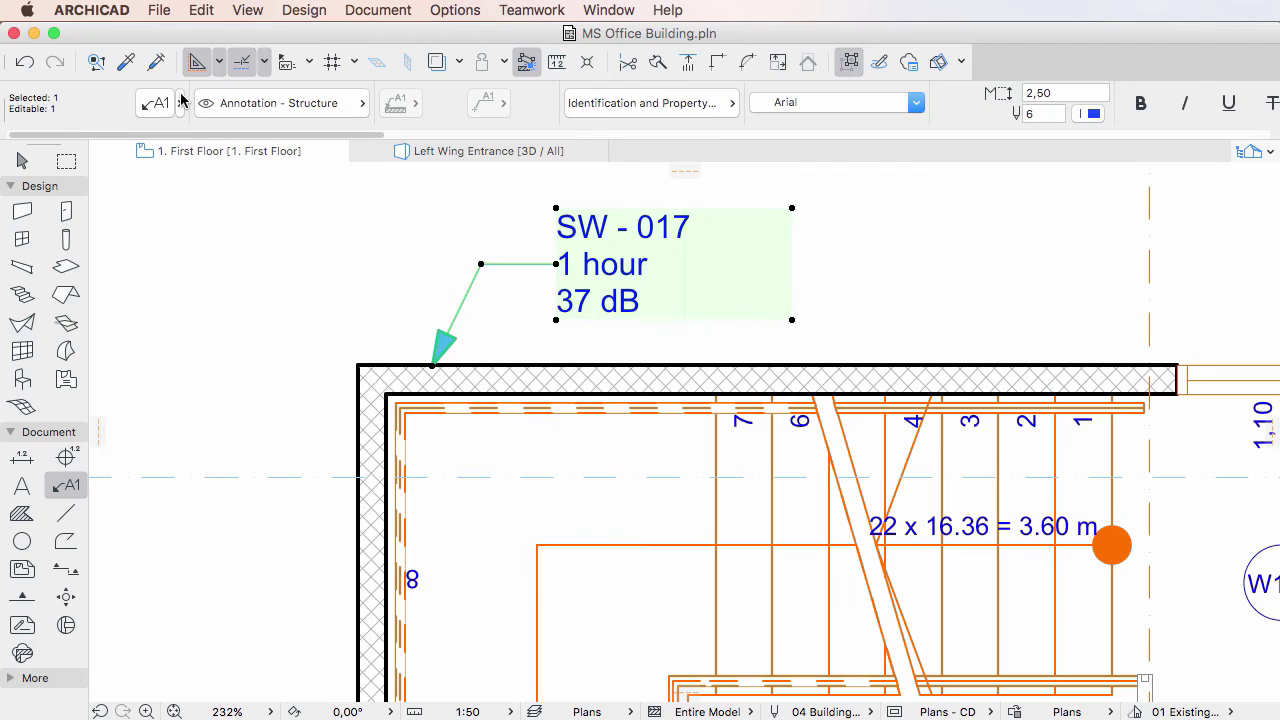
{"action": "left_click", "coordinate": [163, 106]}
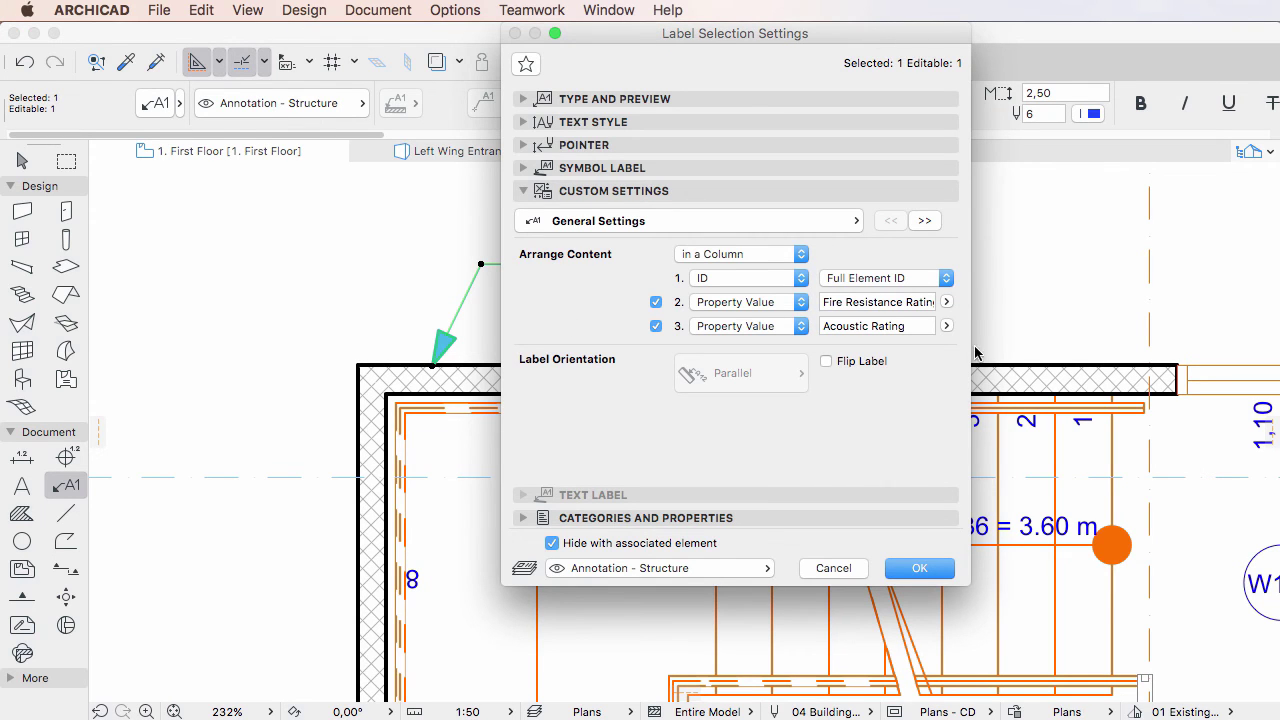
{"action": "left_click", "coordinate": [946, 302]}
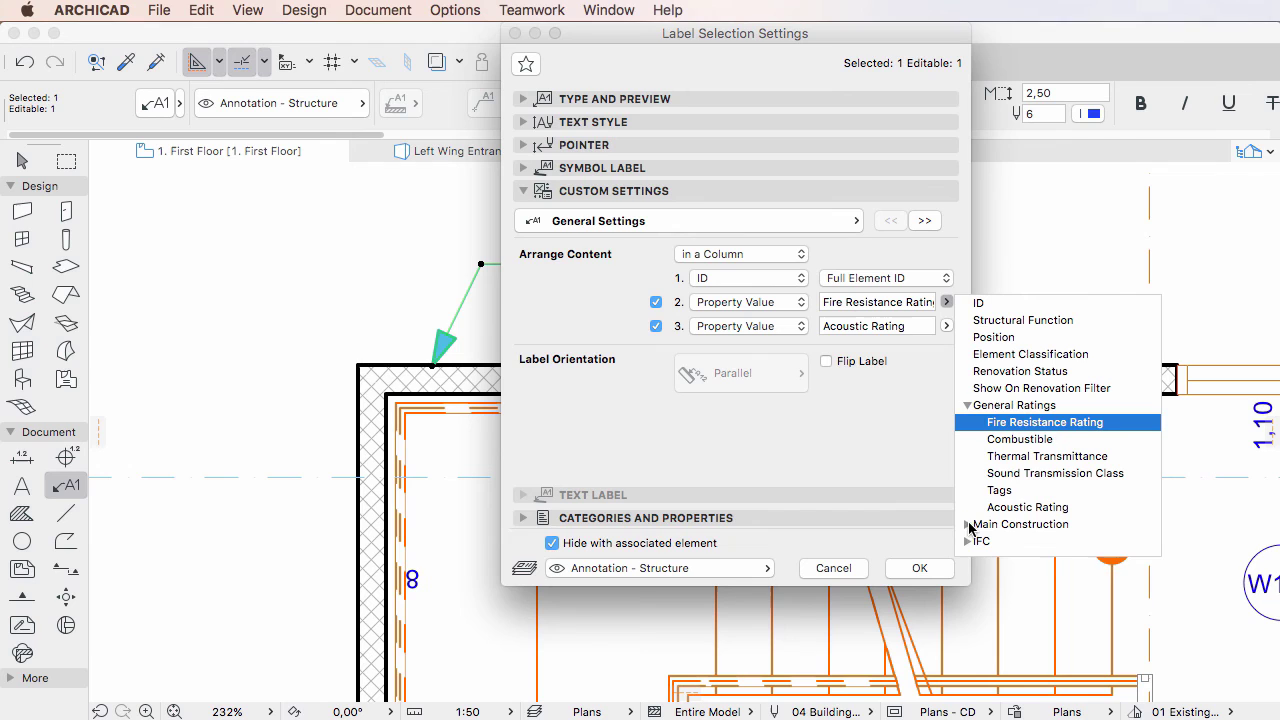
{"action": "left_click", "coordinate": [967, 524]}
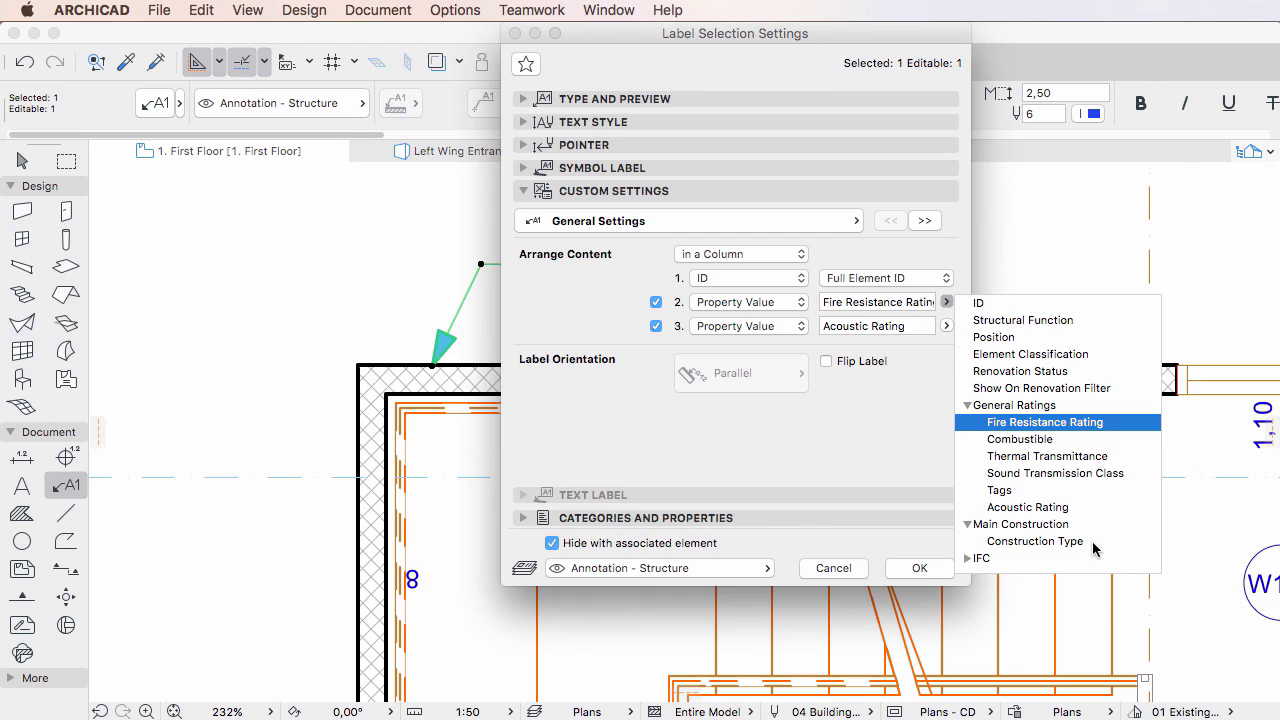
{"action": "left_click", "coordinate": [967, 558]}
{"action": "left_click", "coordinate": [980, 609]}
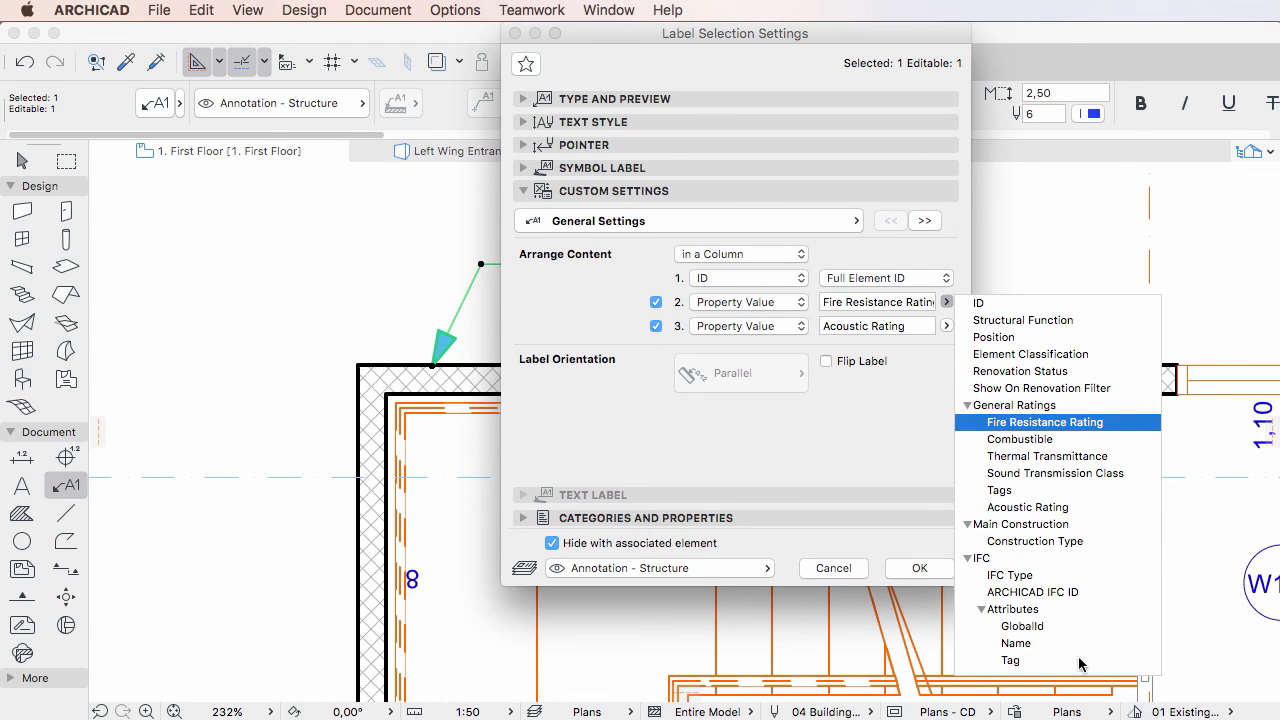
{"action": "left_click", "coordinate": [876, 417]}
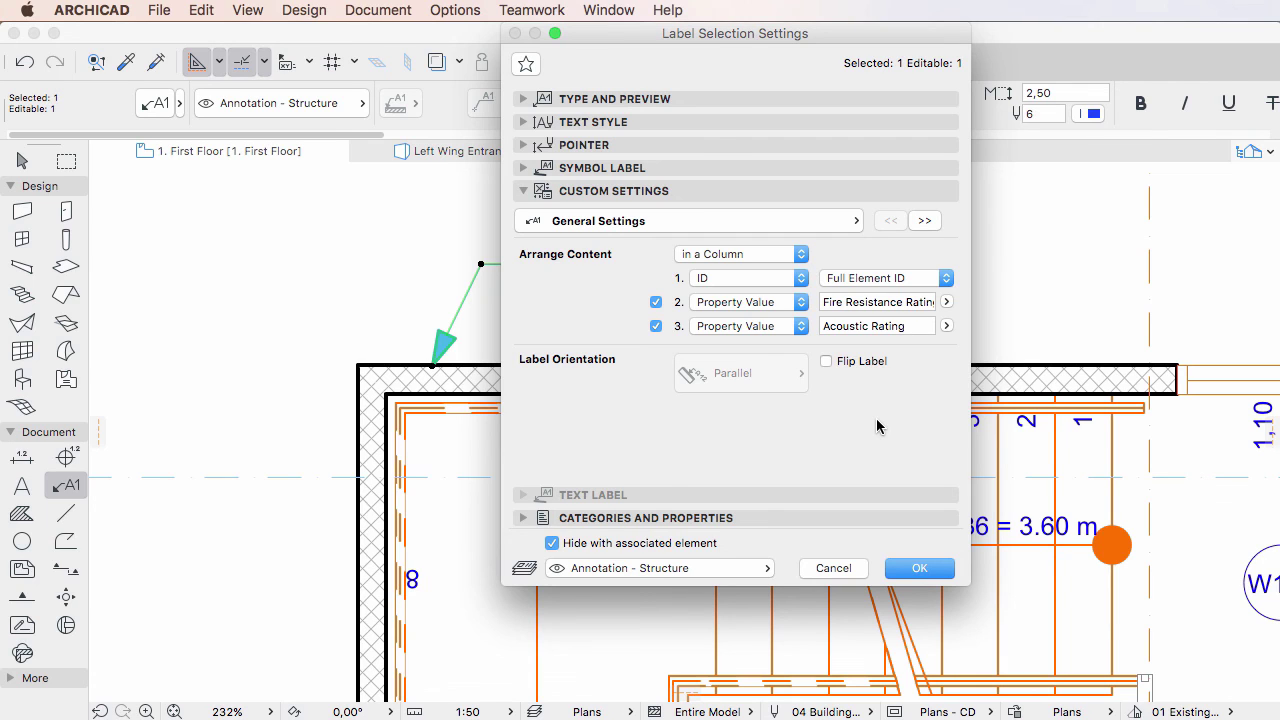
{"action": "left_click", "coordinate": [947, 569]}
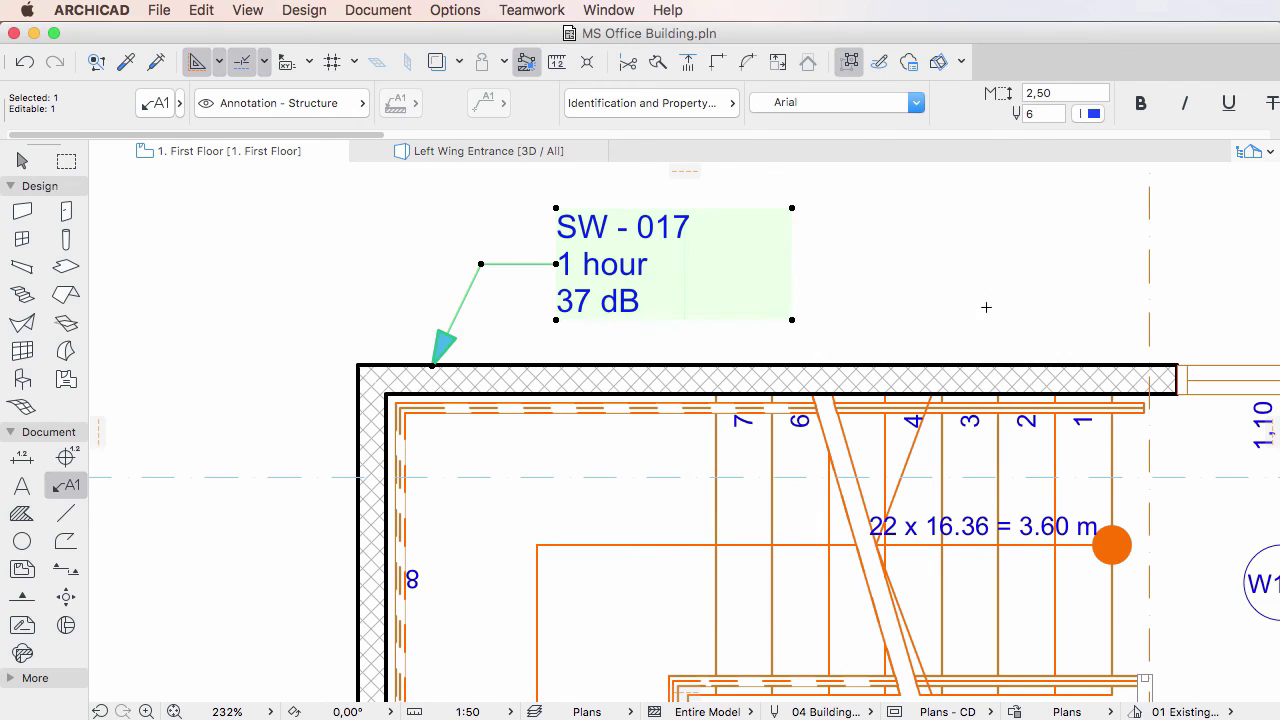
{"action": "key", "text": "Escape"}
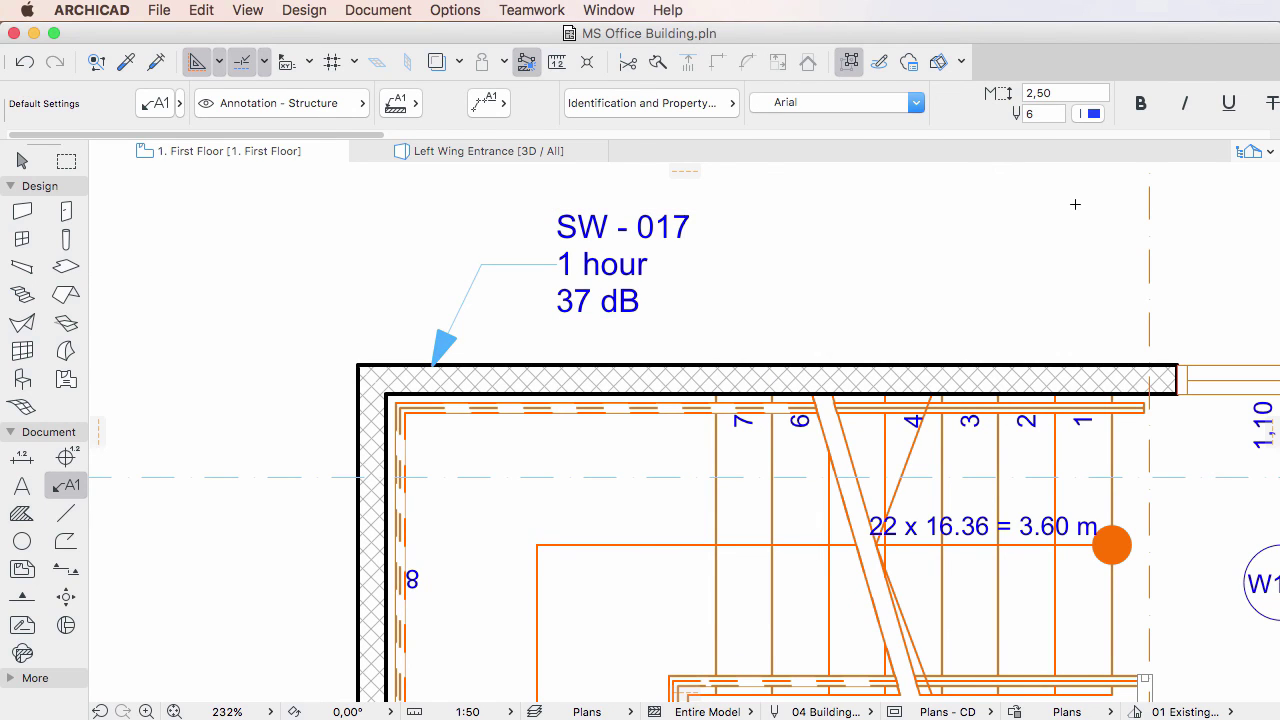